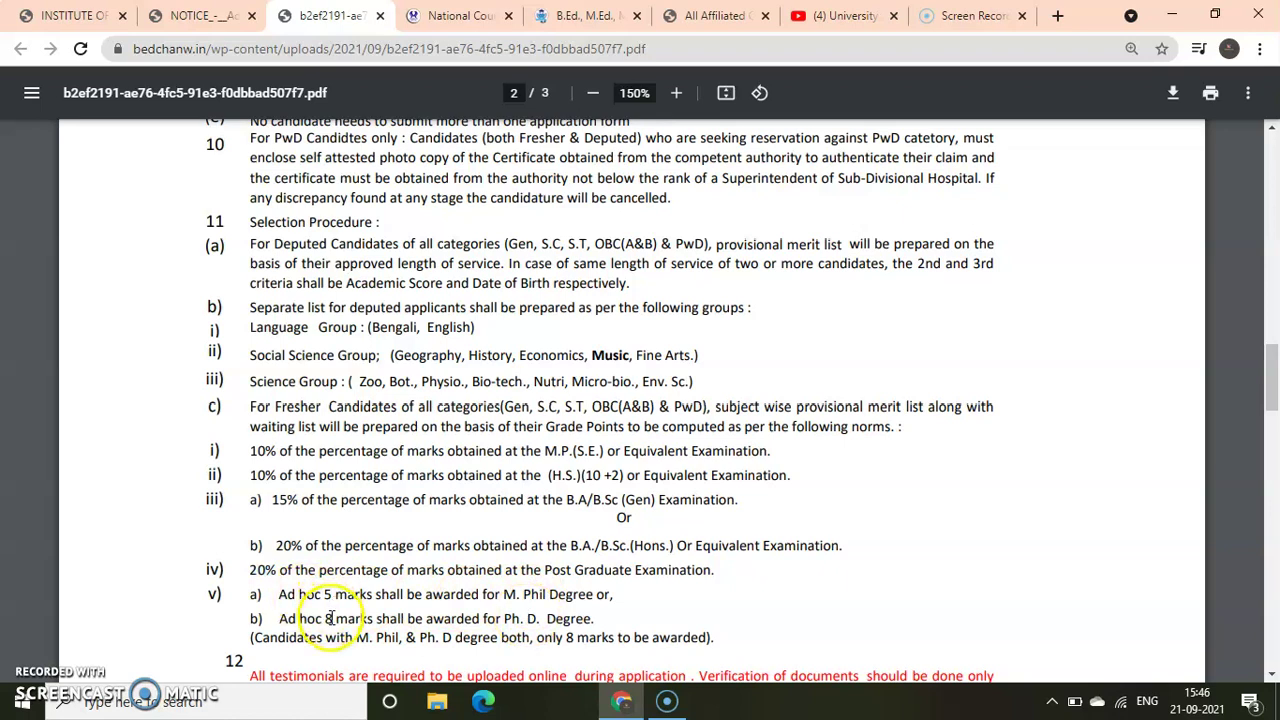
Scroll page 2 of the admission notice down toward the Selection Procedure section
{"action": "scroll", "coordinate": [330, 618], "scroll_direction": "down", "scroll_amount": 4}
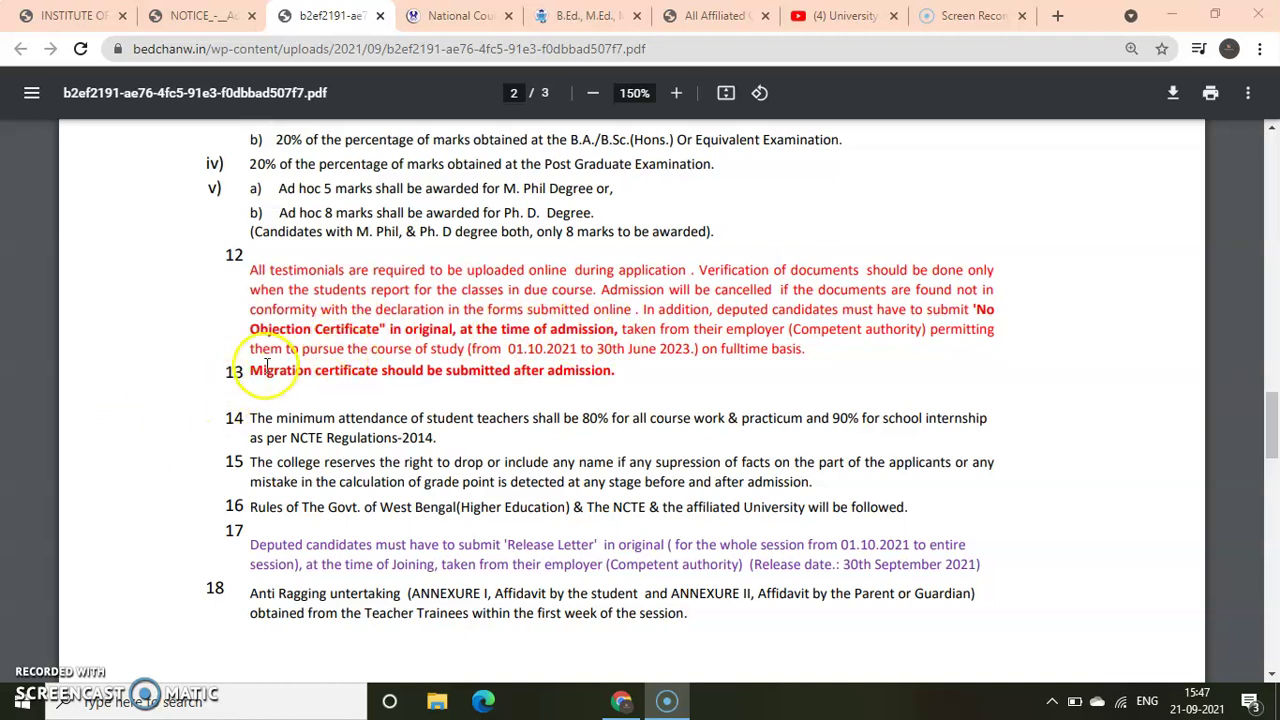
Highlight and clear the migration certificate rule in item 13, then scroll on to page 3
{"action": "left_click_drag", "start_coordinate": [251, 372], "coordinate": [362, 372]}
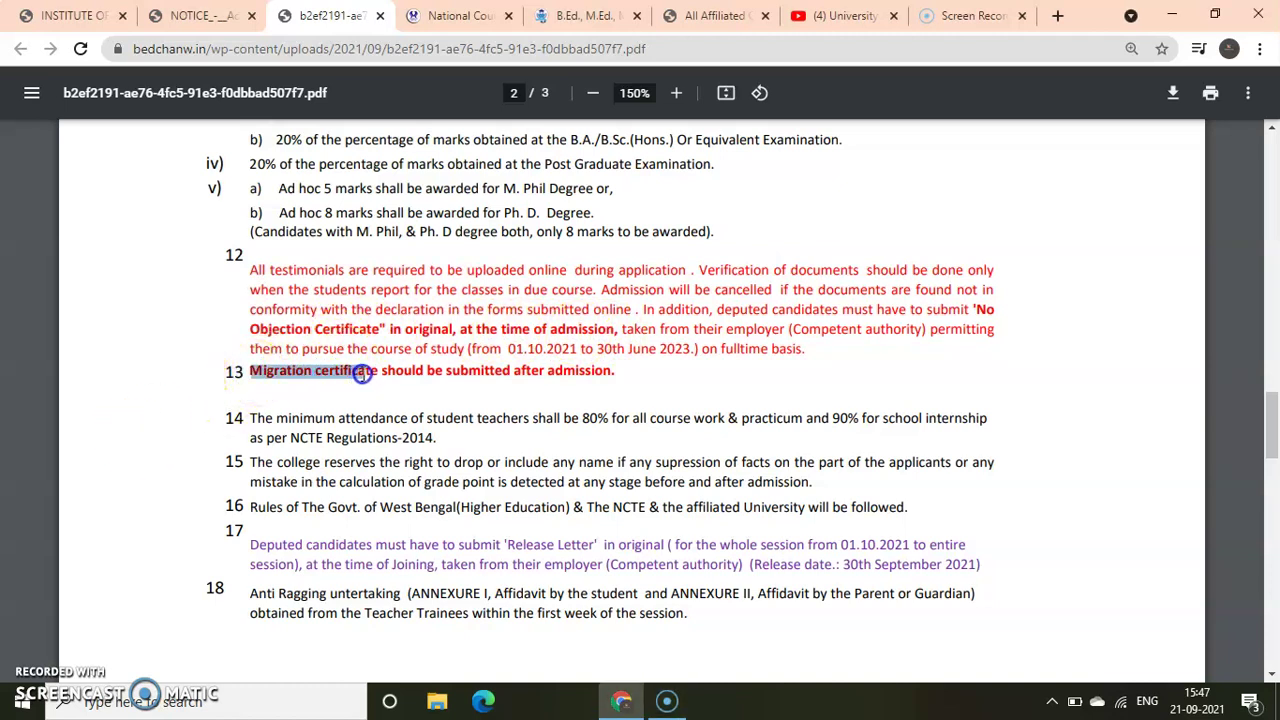
{"action": "left_click", "coordinate": [354, 380]}
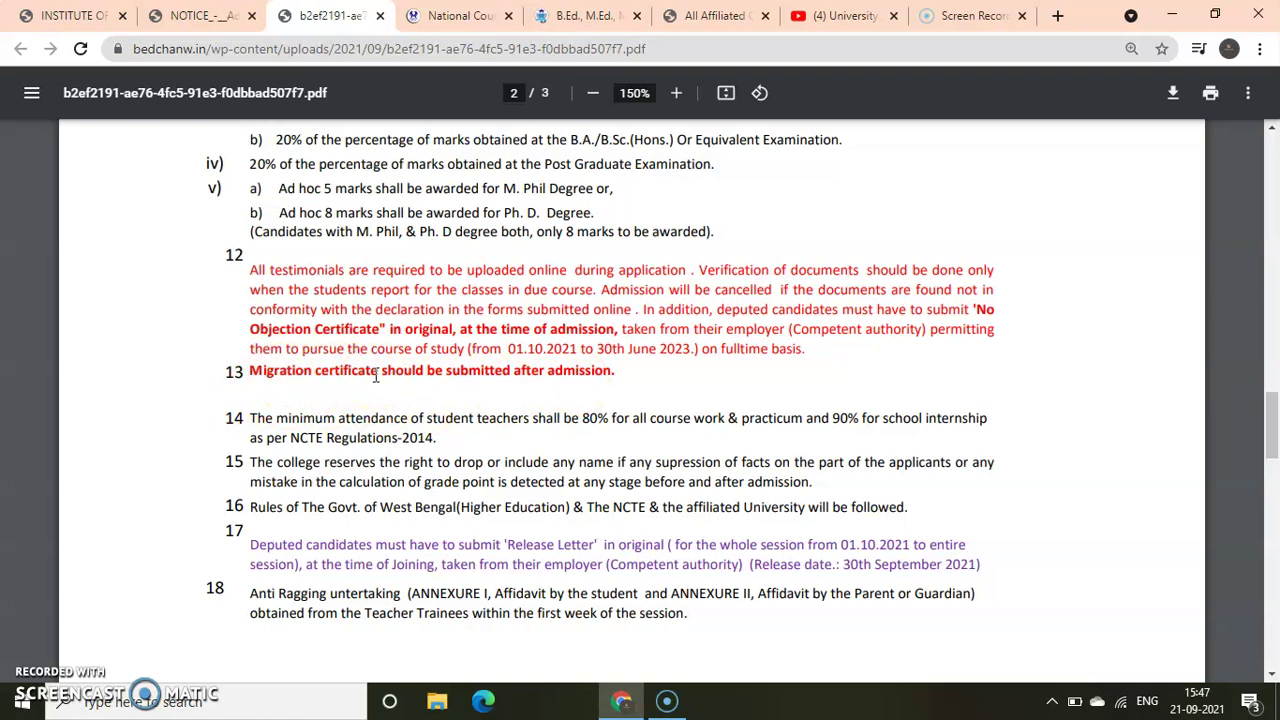
{"action": "scroll", "coordinate": [314, 250], "scroll_direction": "down", "scroll_amount": 5}
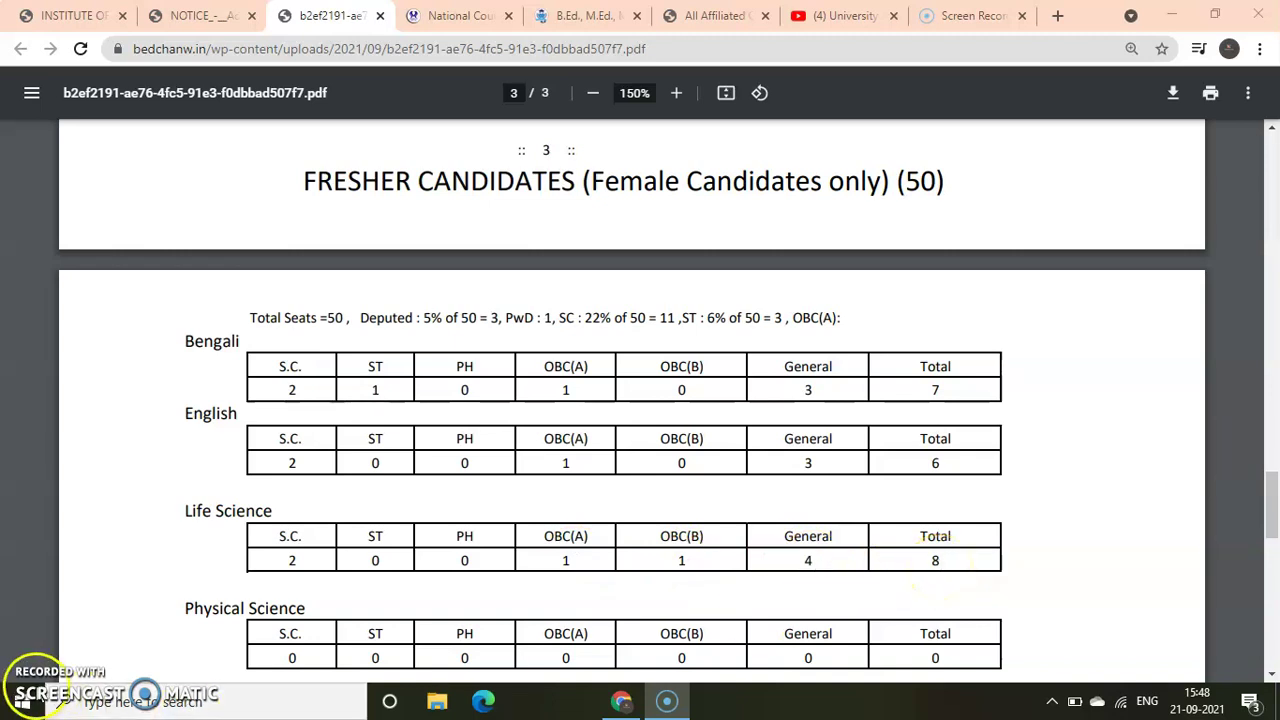
Read page 3's seat tables down to the Deputed Candidates table, then bring the Online Admission Form tab forward
{"action": "scroll", "coordinate": [308, 218], "scroll_direction": "down", "scroll_amount": 4}
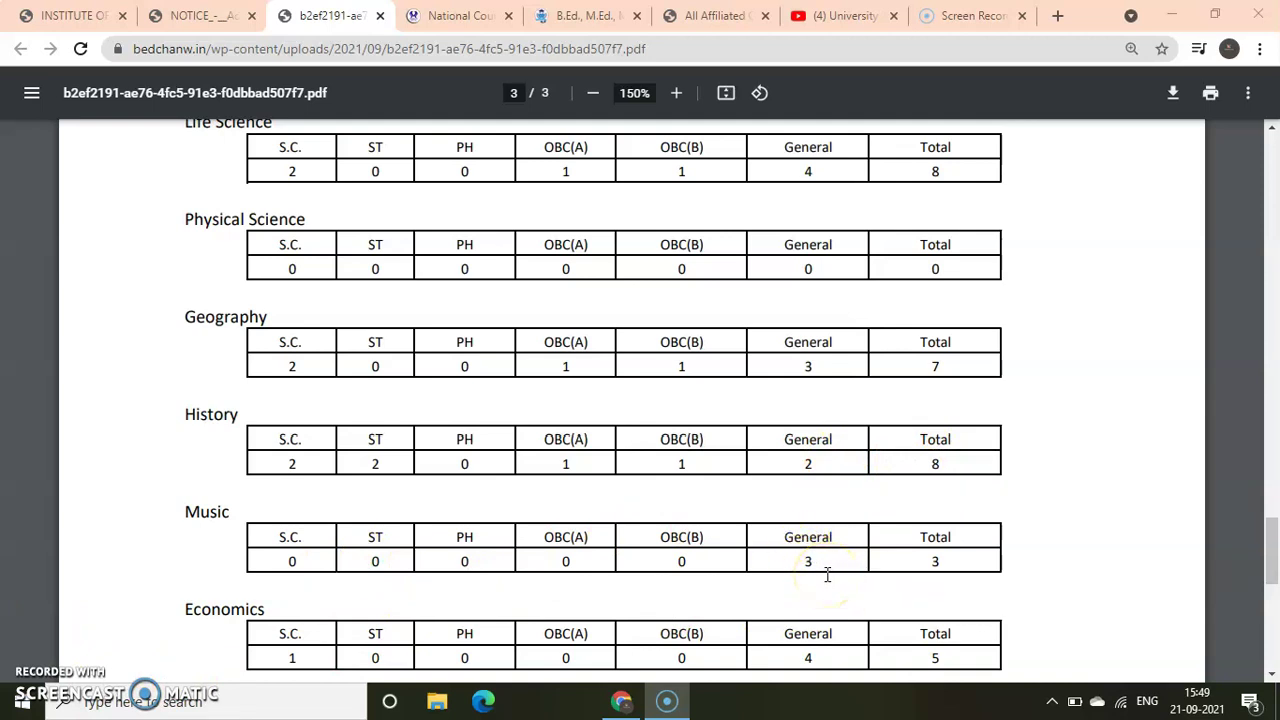
{"action": "left_click_drag", "start_coordinate": [1272, 560], "coordinate": [1272, 580]}
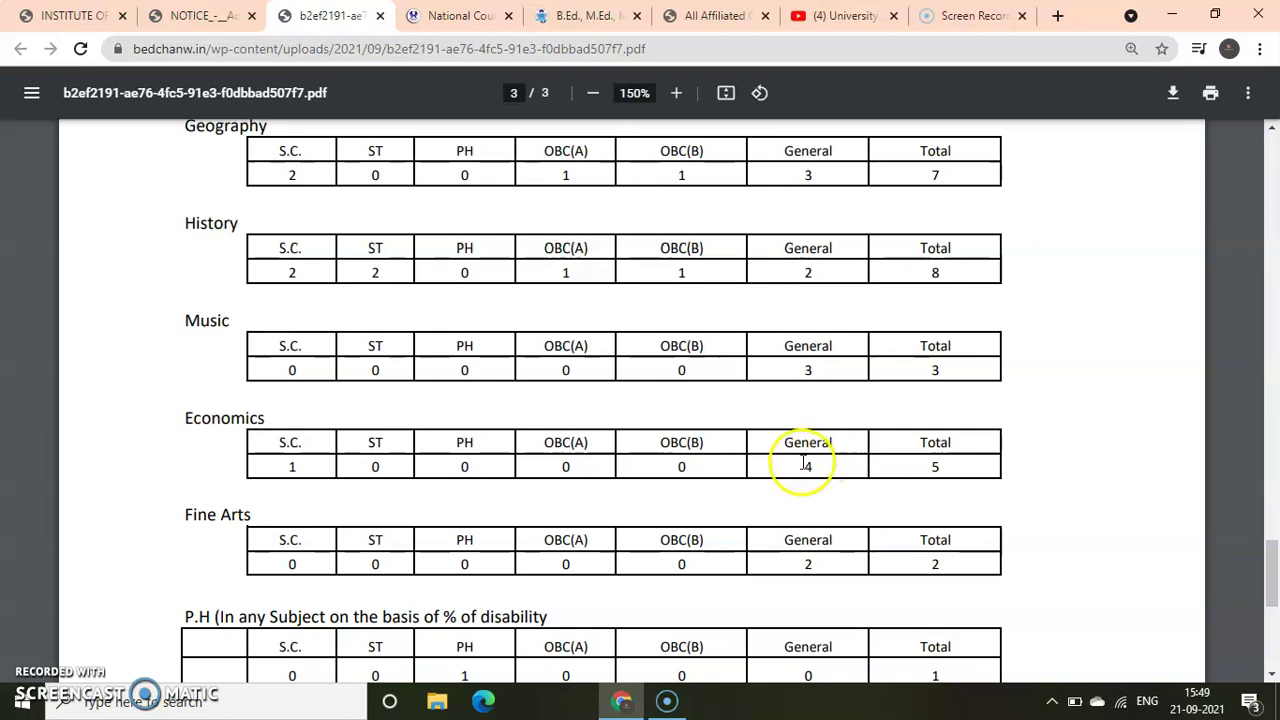
{"action": "scroll", "coordinate": [1257, 560], "scroll_direction": "down", "scroll_amount": 2}
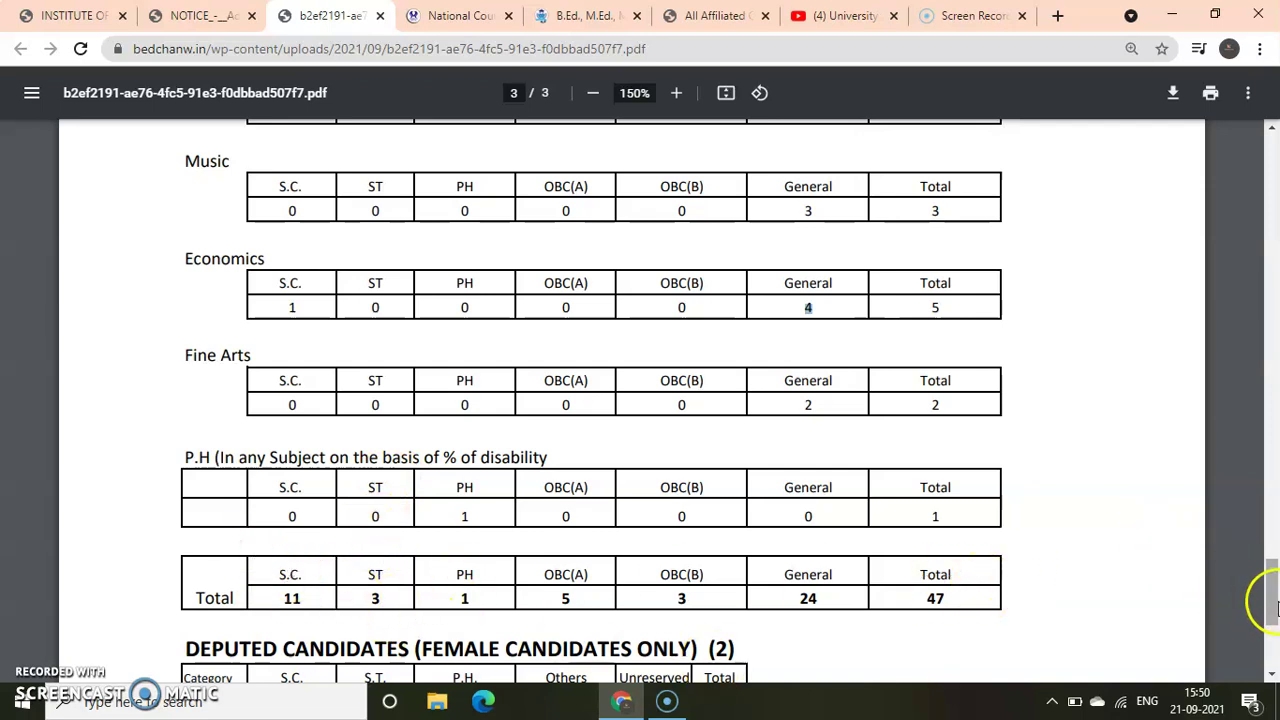
{"action": "scroll", "coordinate": [1257, 593], "scroll_direction": "down", "scroll_amount": 3}
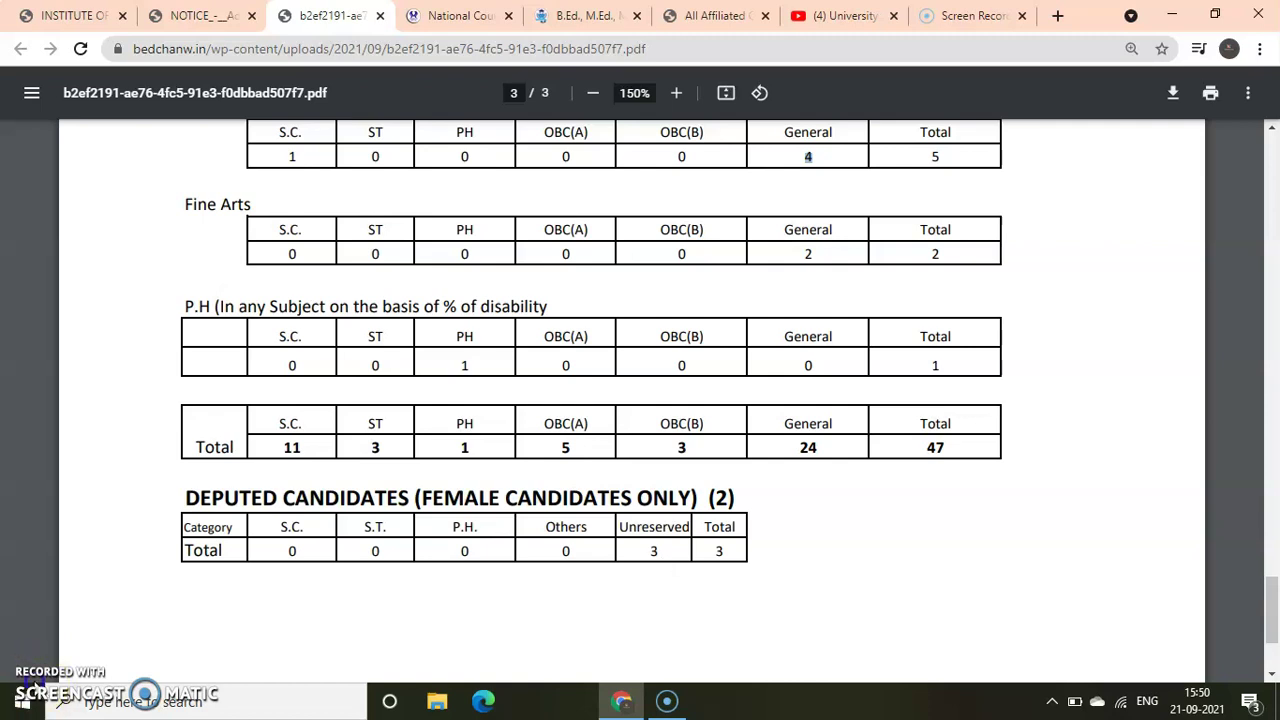
{"action": "left_click", "coordinate": [70, 15]}
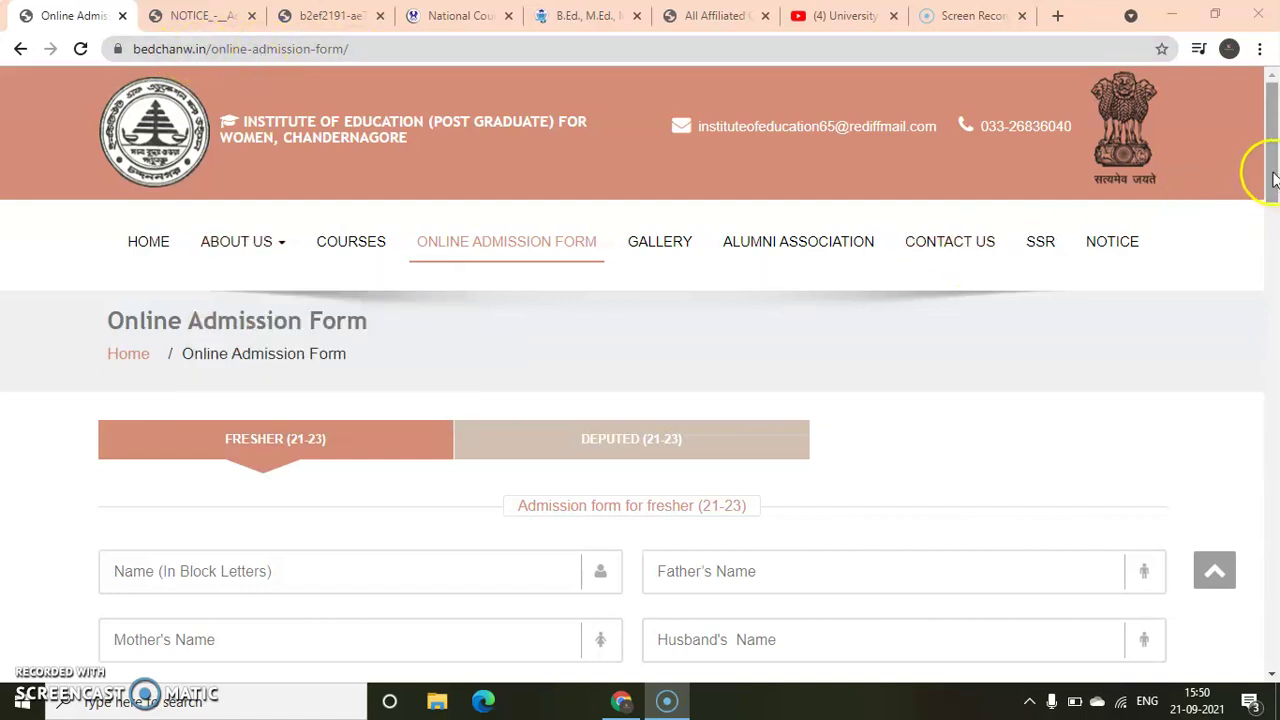
{"action": "scroll", "coordinate": [1251, 189], "scroll_direction": "down", "scroll_amount": 3}
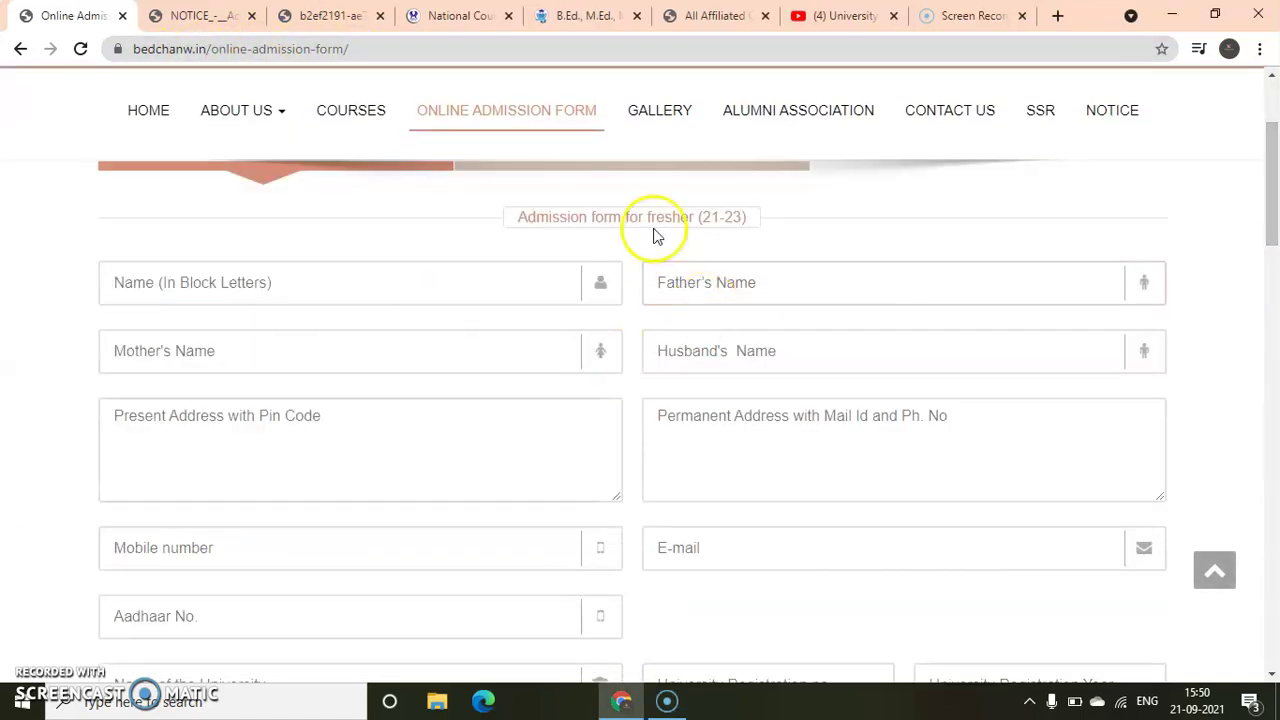
{"action": "scroll", "coordinate": [1271, 266], "scroll_direction": "up", "scroll_amount": 3}
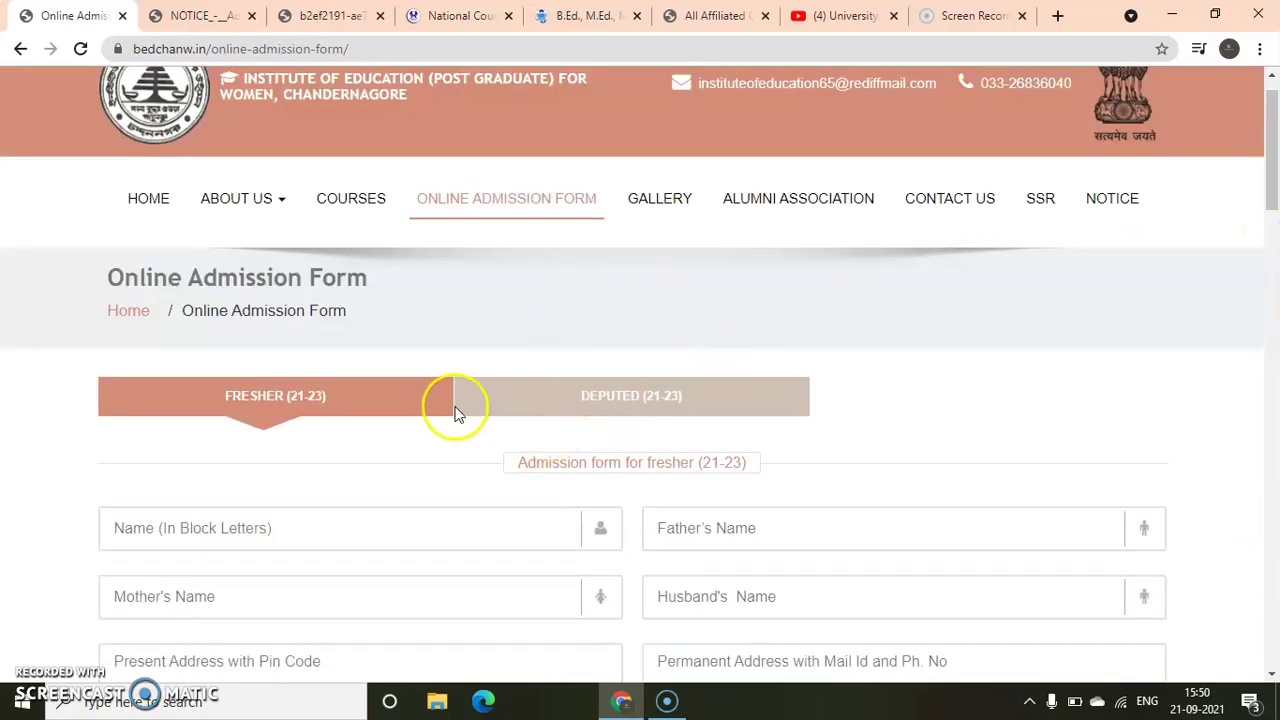
{"action": "left_click", "coordinate": [656, 396]}
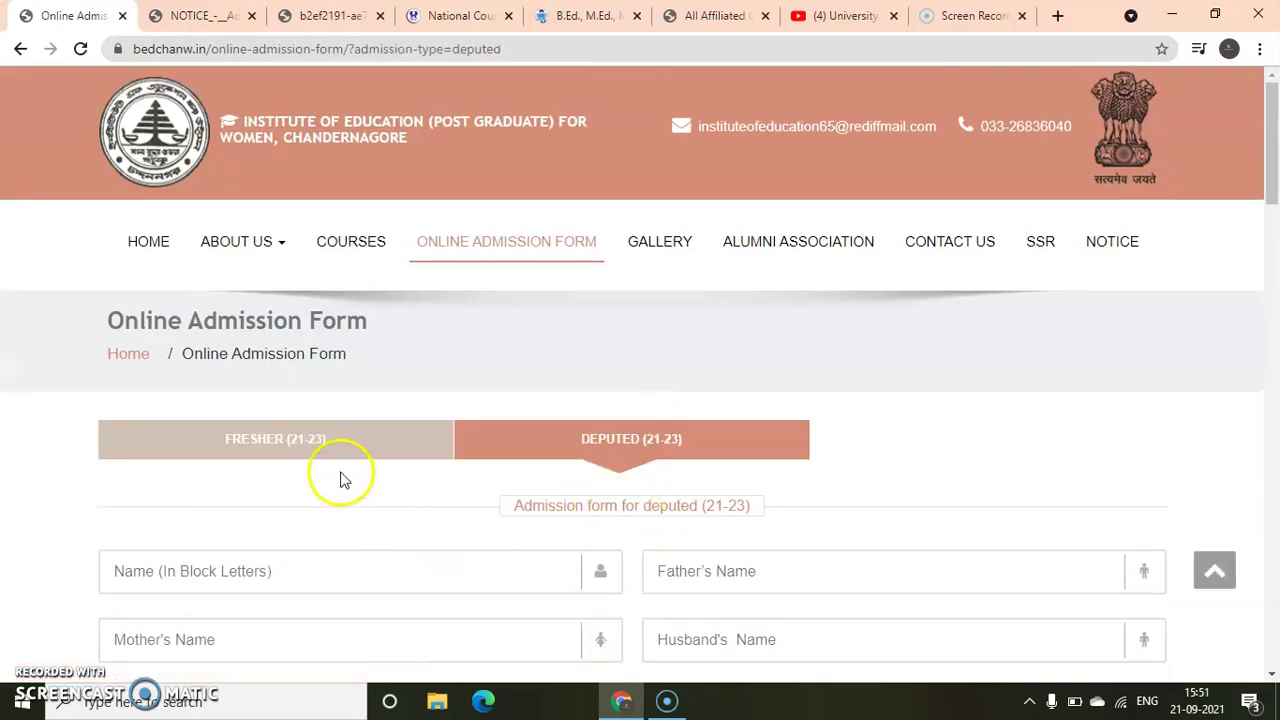
{"action": "left_click", "coordinate": [318, 455]}
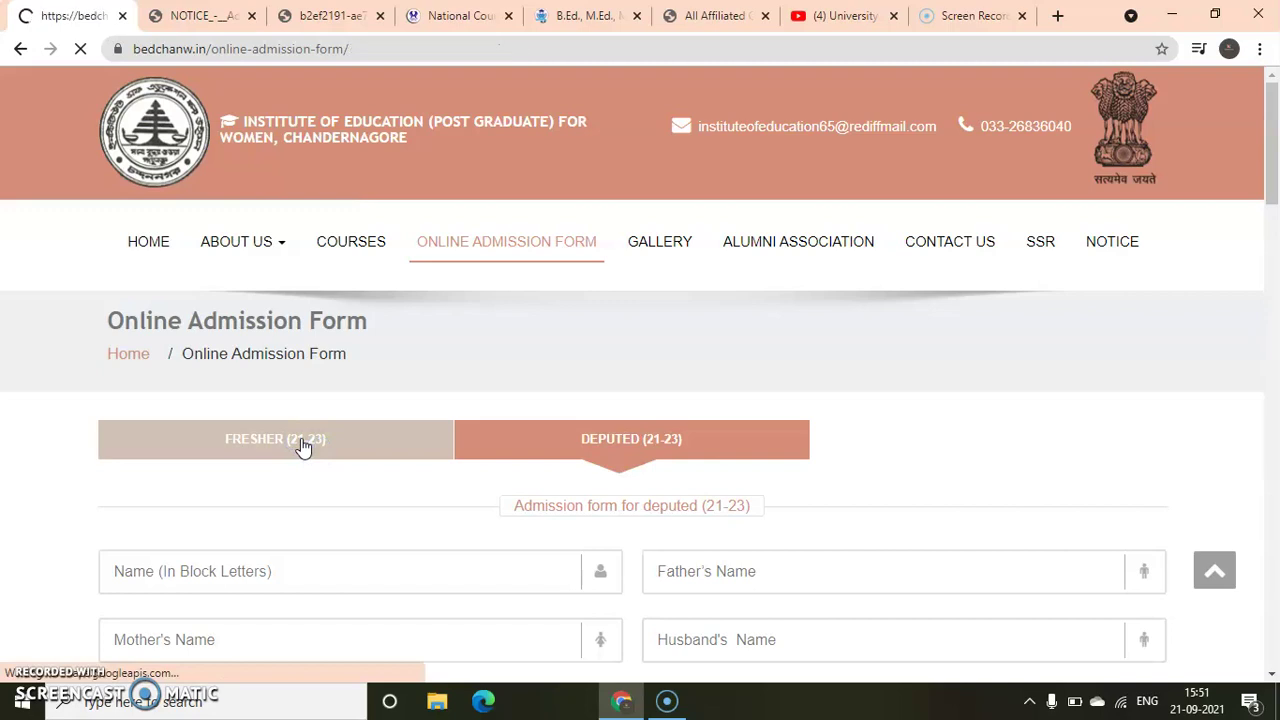
{"action": "left_click_drag", "start_coordinate": [522, 507], "coordinate": [705, 507]}
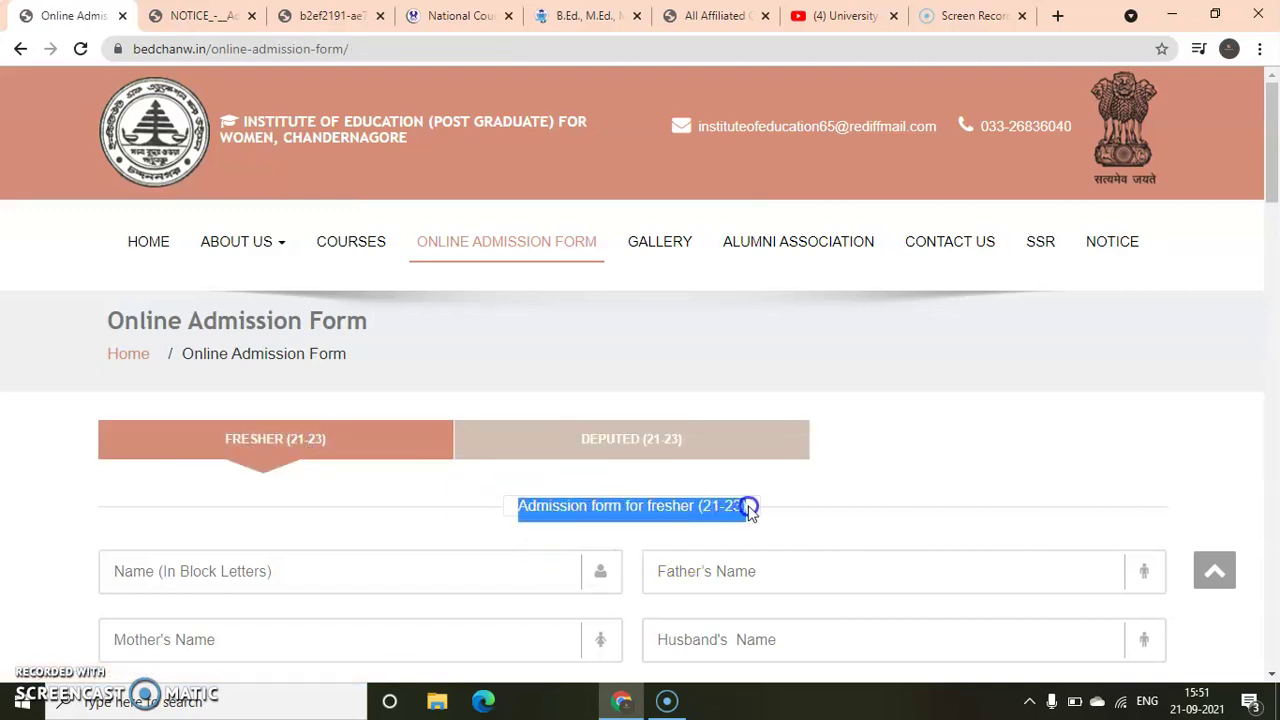
{"action": "left_click", "coordinate": [748, 512]}
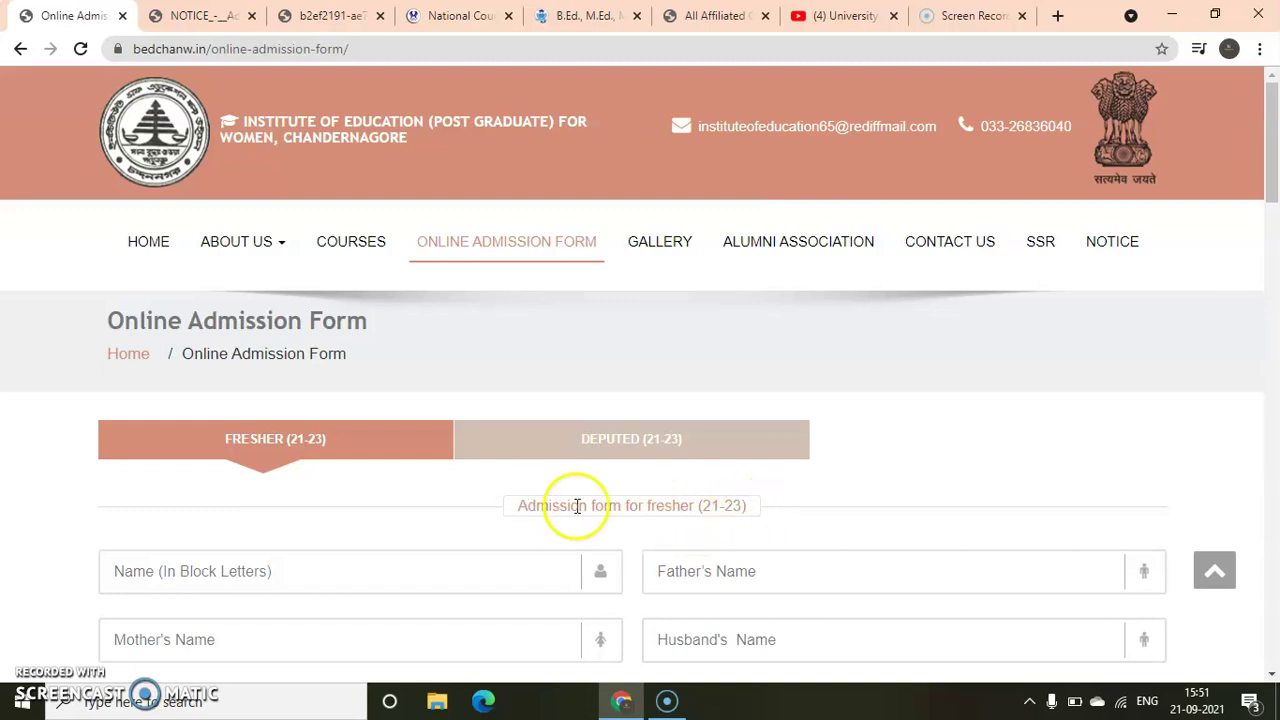
{"action": "left_click_drag", "start_coordinate": [1269, 137], "coordinate": [1243, 194]}
{"action": "left_click", "coordinate": [213, 297]}
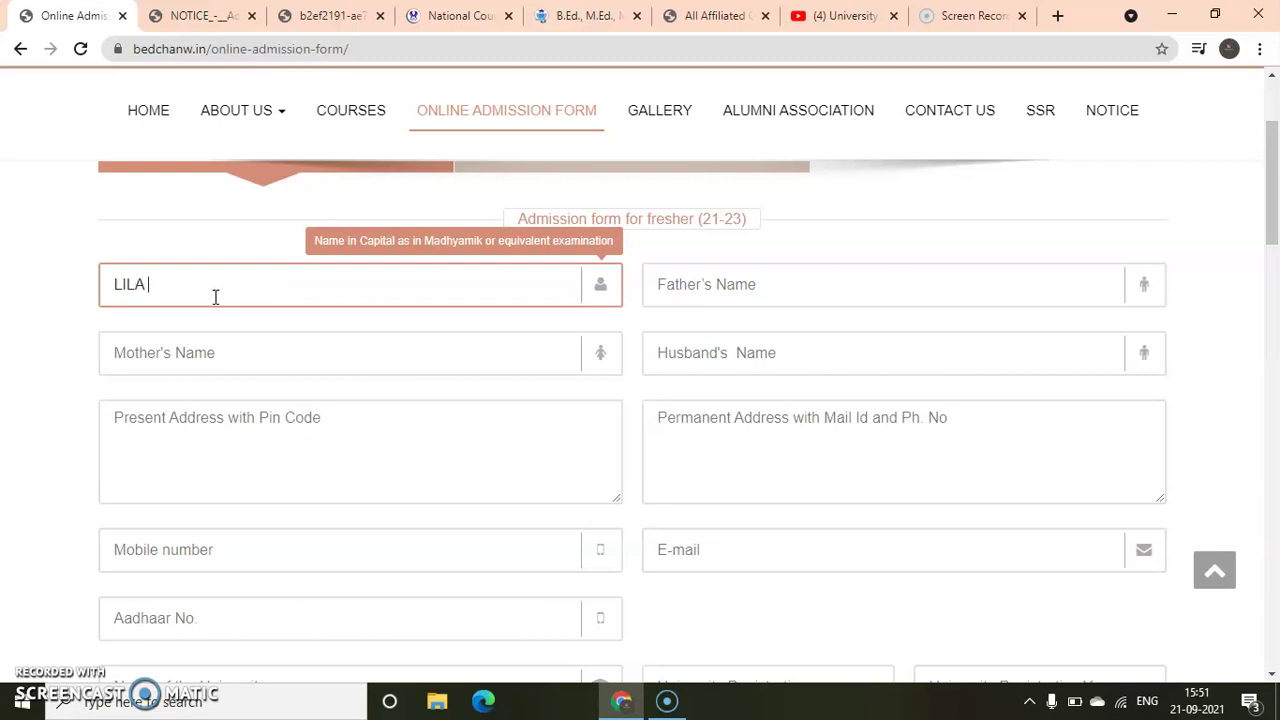
Enter the applicant's name and move through the father's name, present and permanent address fields
{"action": "left_click", "coordinate": [709, 300]}
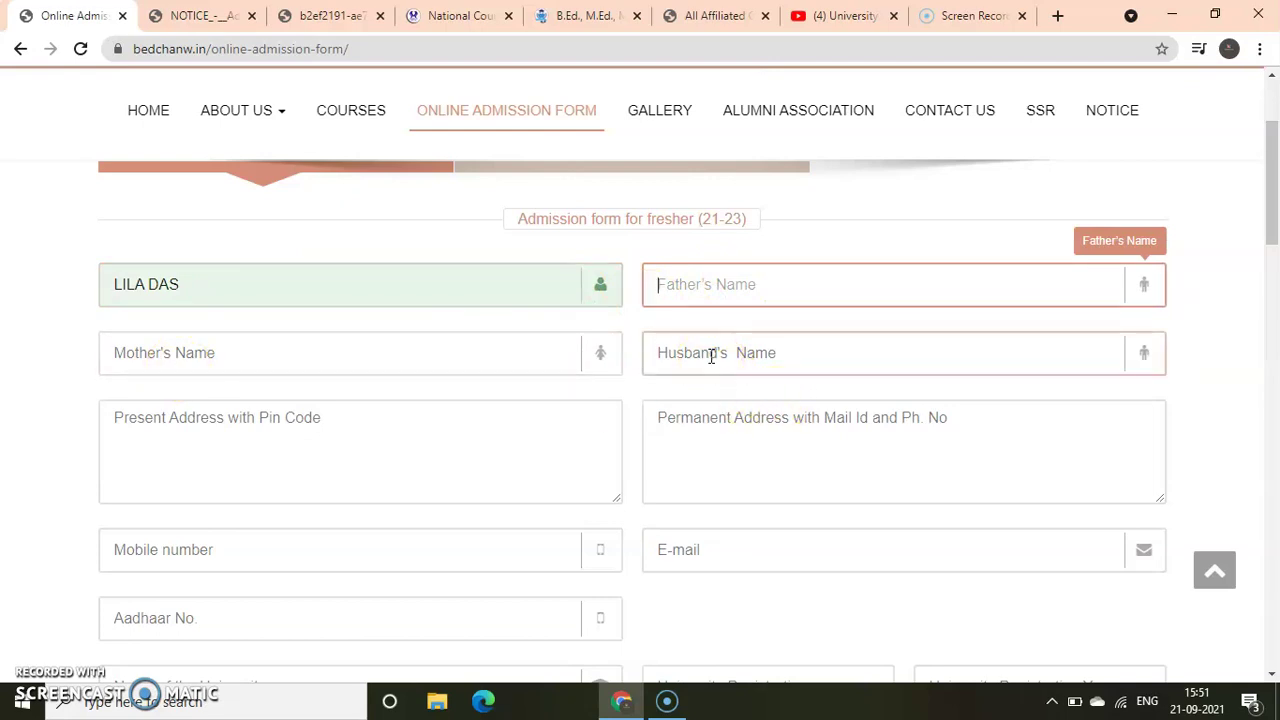
{"action": "left_click", "coordinate": [257, 541]}
{"action": "left_click", "coordinate": [267, 436]}
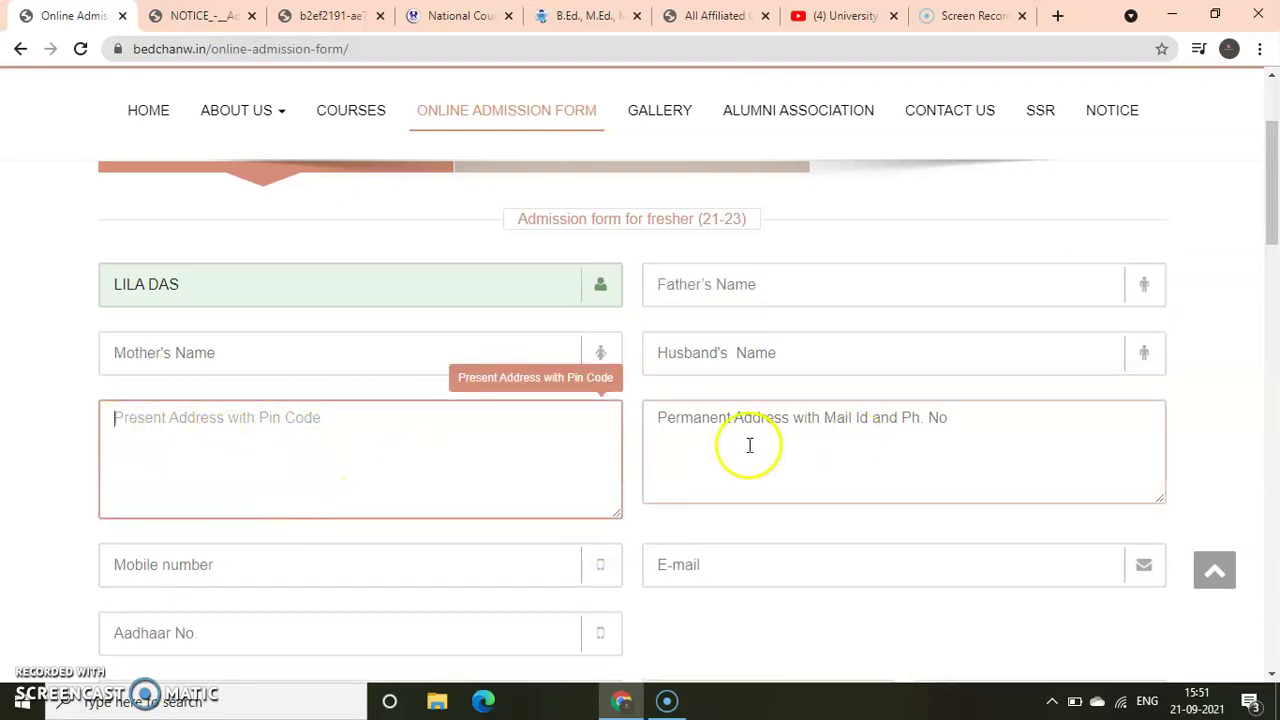
{"action": "left_click", "coordinate": [690, 428]}
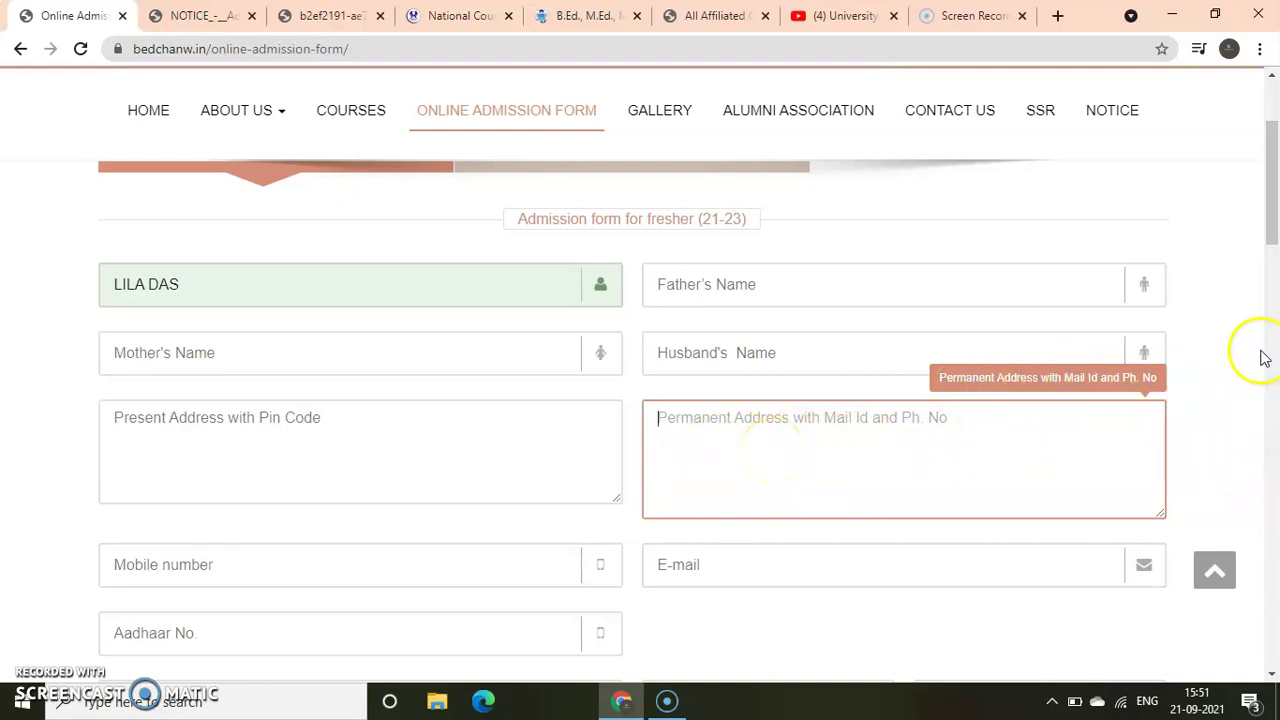
Step through the mobile number, e-mail, university name, registration number and registration year fields
{"action": "scroll", "coordinate": [1266, 234], "scroll_direction": "down", "scroll_amount": 2}
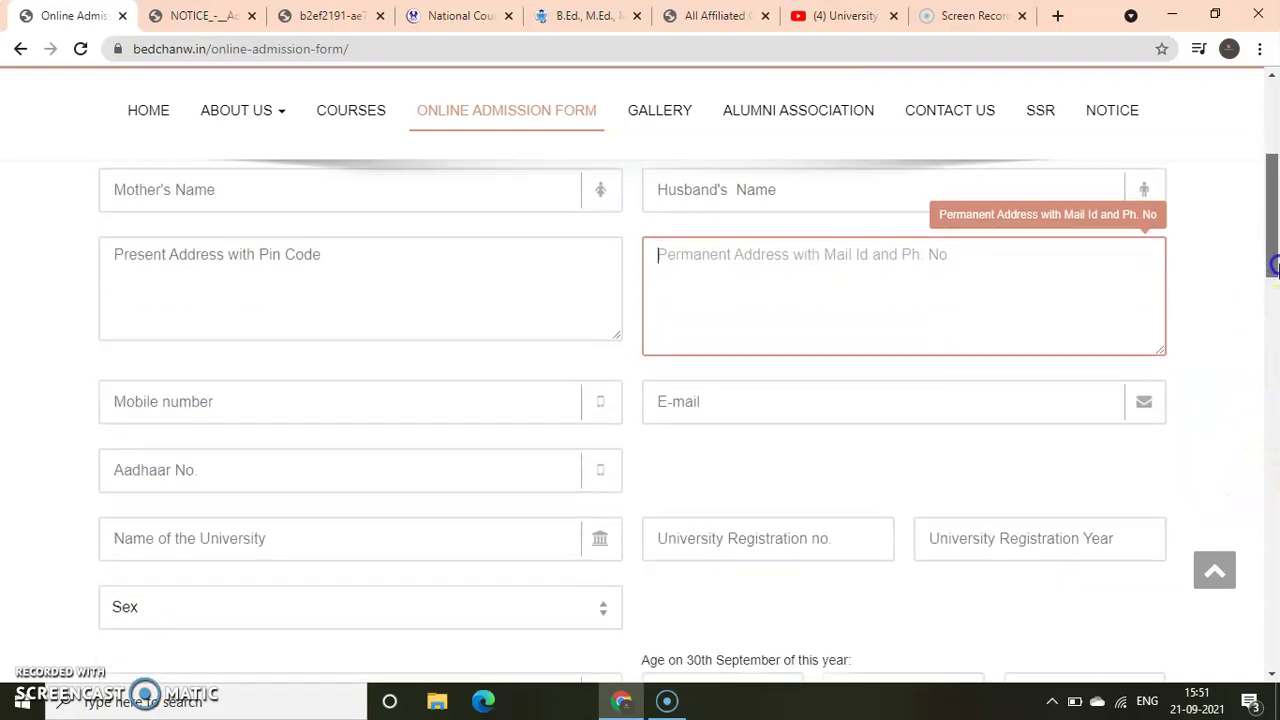
{"action": "left_click", "coordinate": [222, 405]}
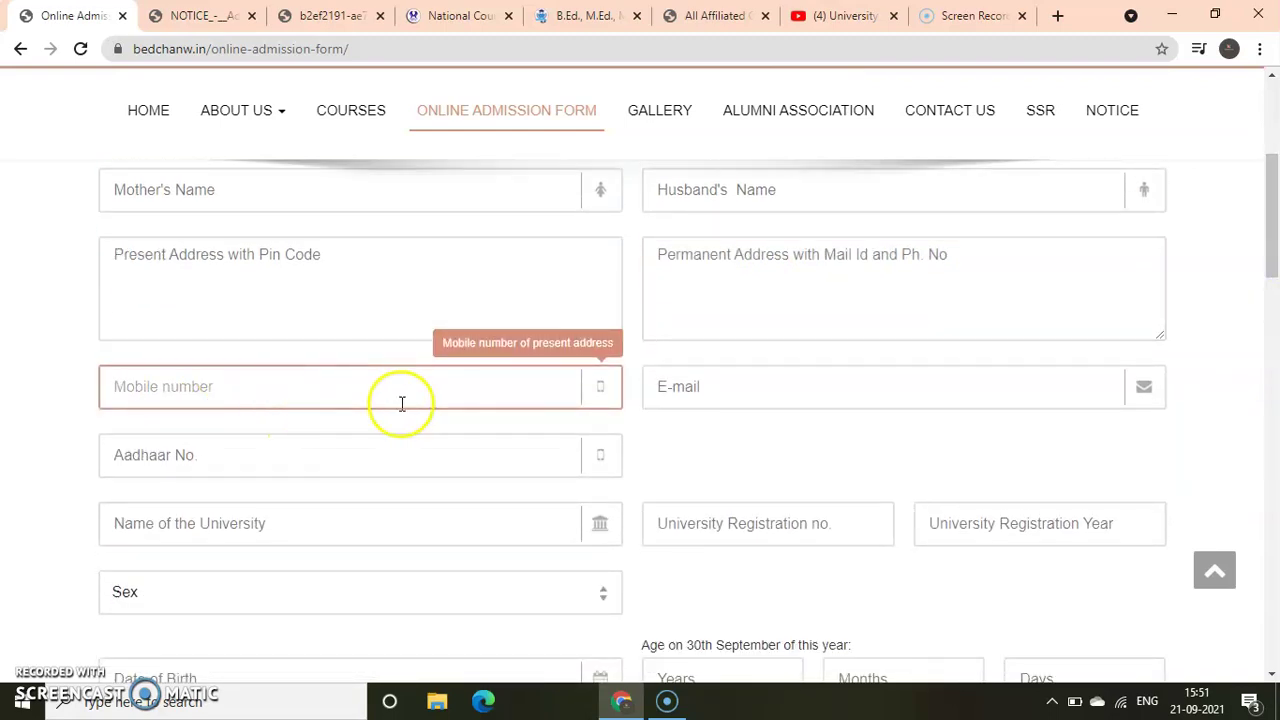
{"action": "left_click", "coordinate": [696, 390]}
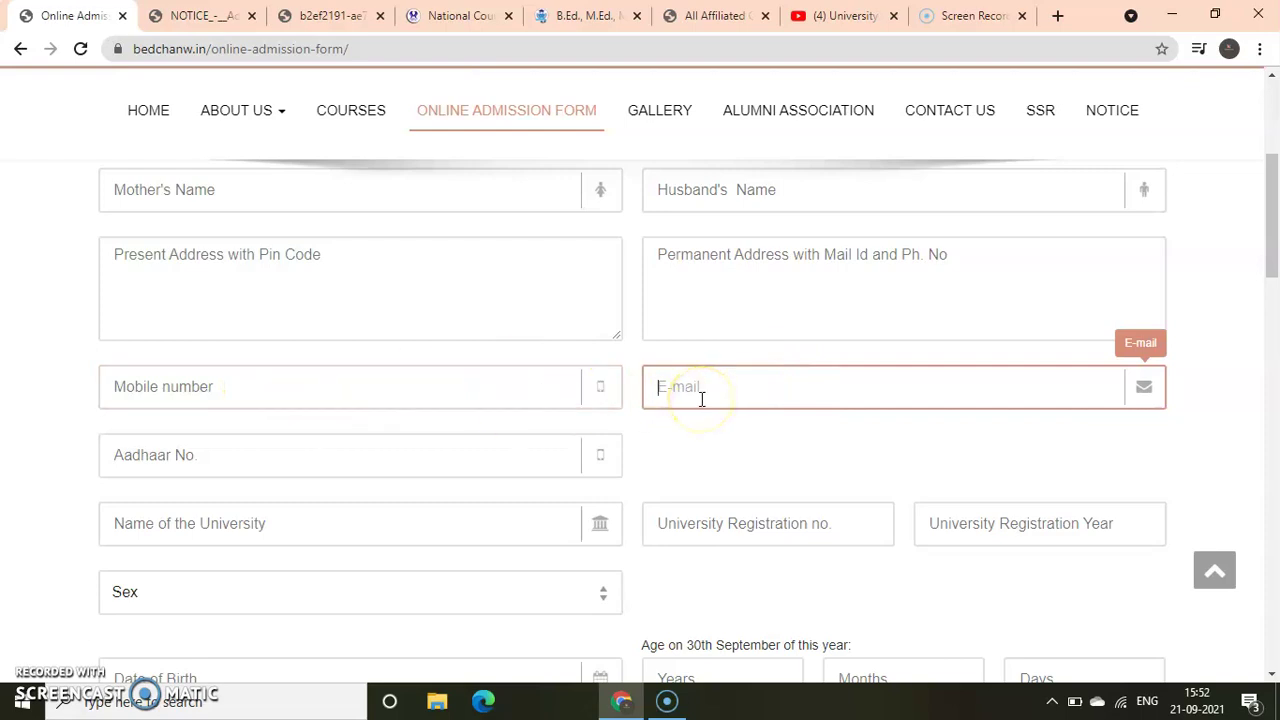
{"action": "scroll", "coordinate": [1270, 245], "scroll_direction": "down", "scroll_amount": 1}
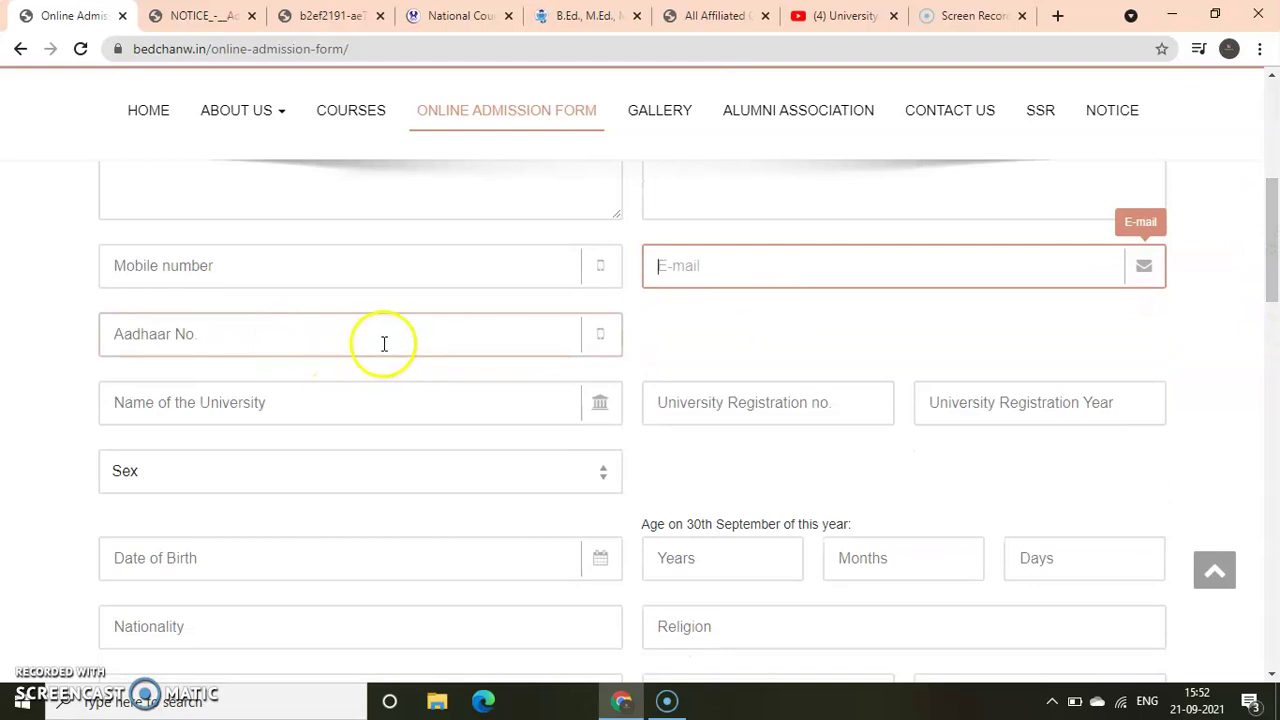
{"action": "left_click", "coordinate": [306, 409]}
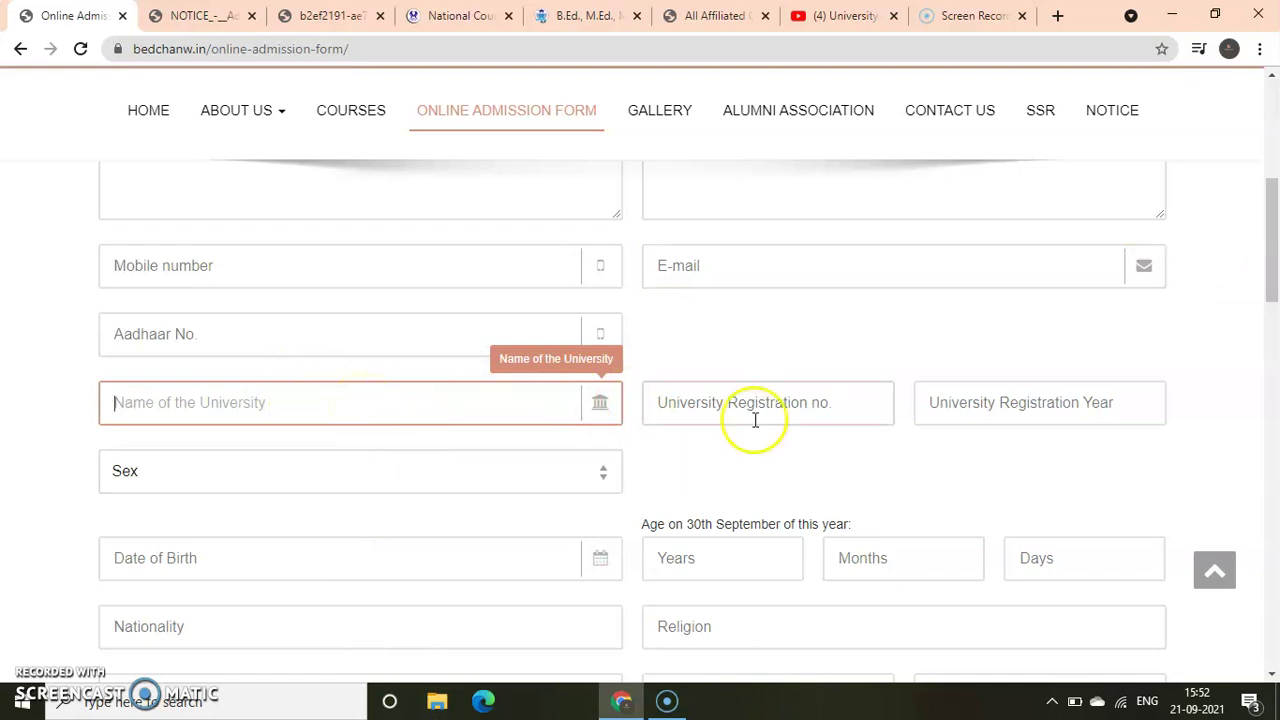
{"action": "left_click", "coordinate": [717, 409]}
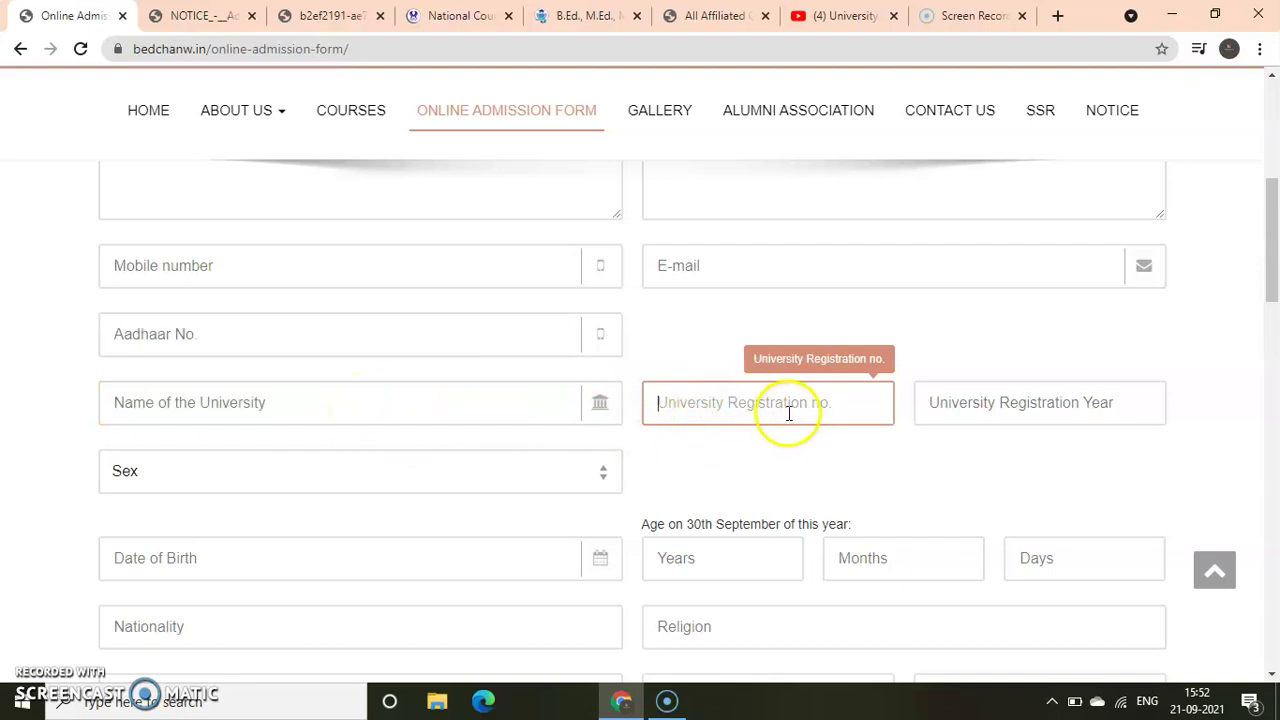
{"action": "left_click", "coordinate": [980, 405]}
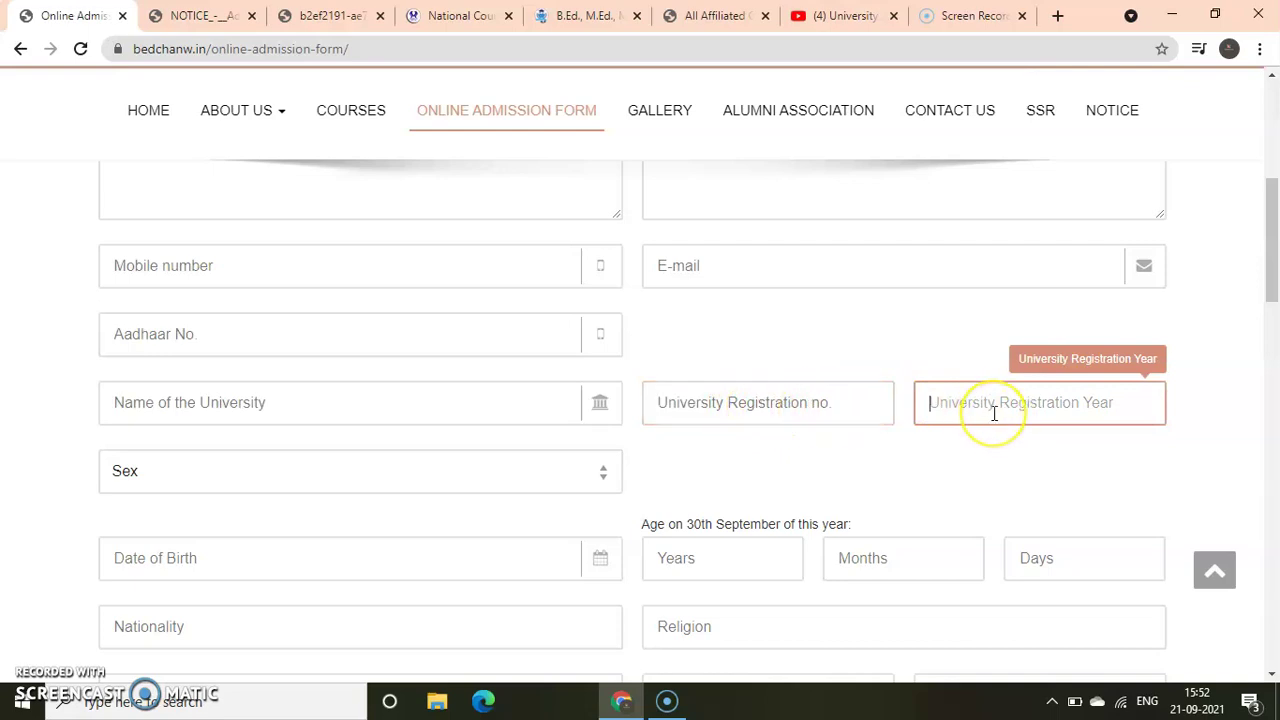
Open and close the sex choices, then go through the age years, months and days fields
{"action": "left_click", "coordinate": [280, 488]}
{"action": "left_click", "coordinate": [281, 488]}
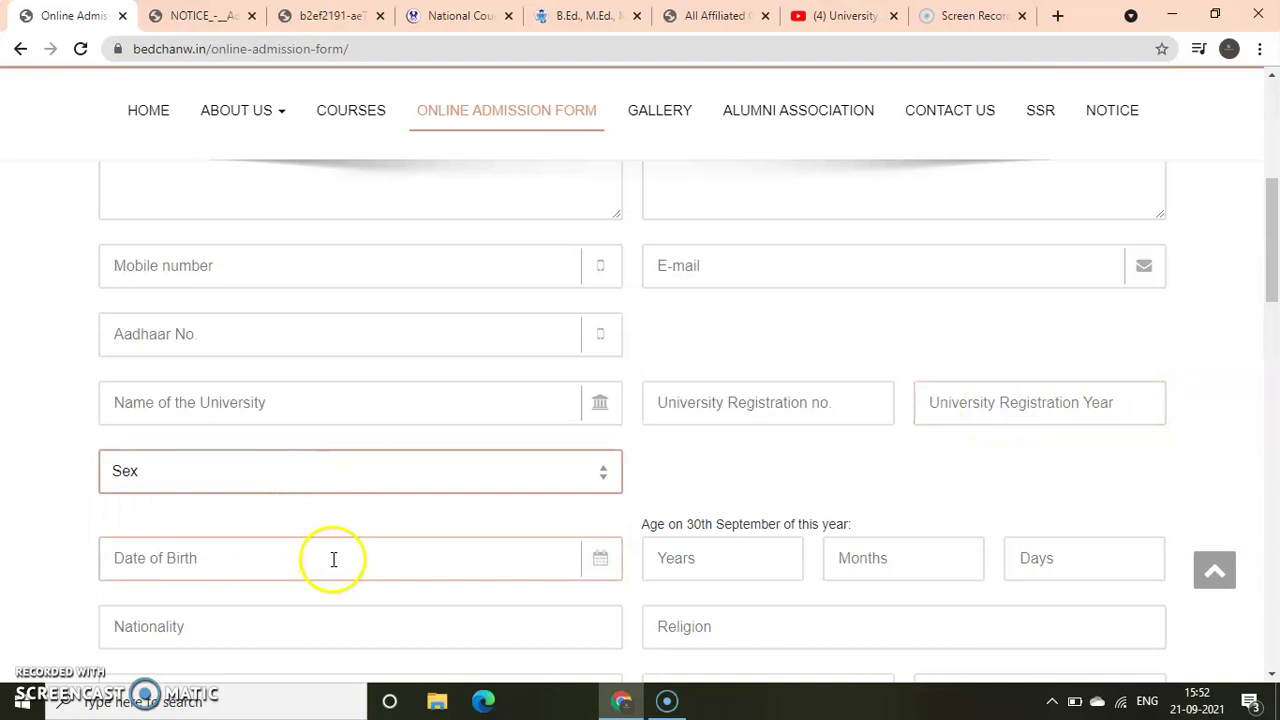
{"action": "left_click", "coordinate": [682, 564]}
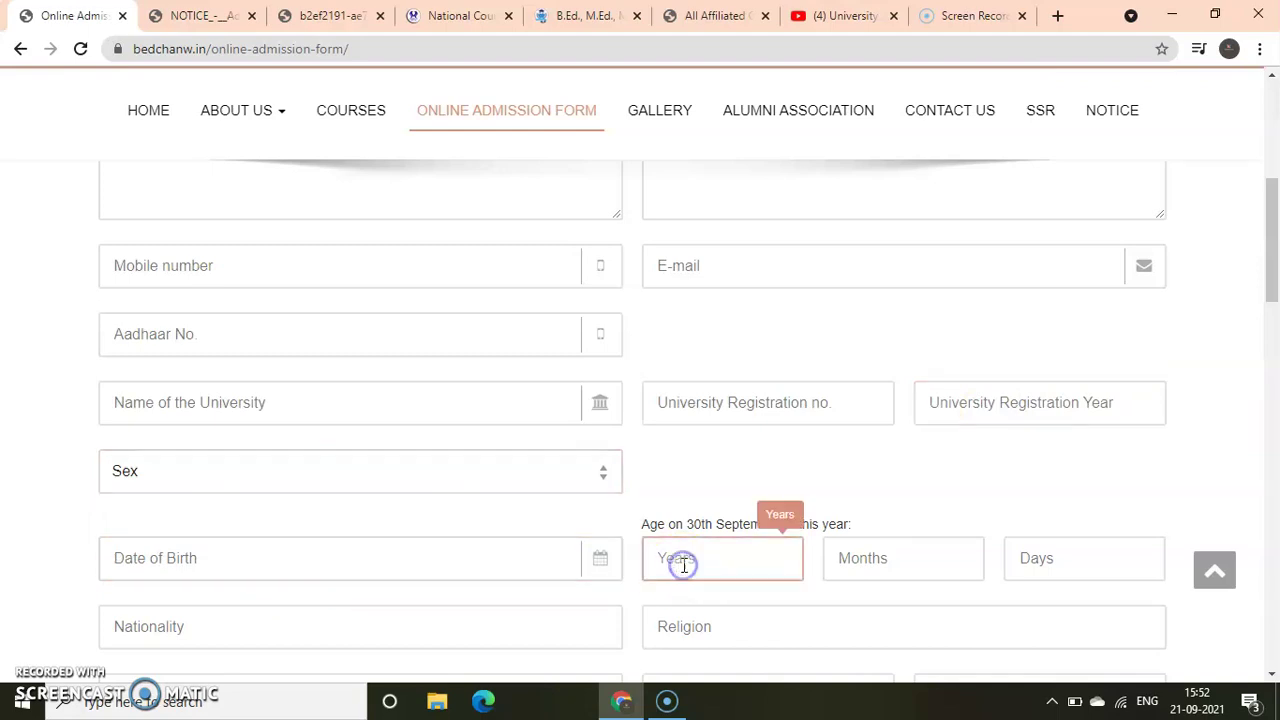
{"action": "left_click", "coordinate": [851, 557]}
{"action": "left_click", "coordinate": [1029, 555]}
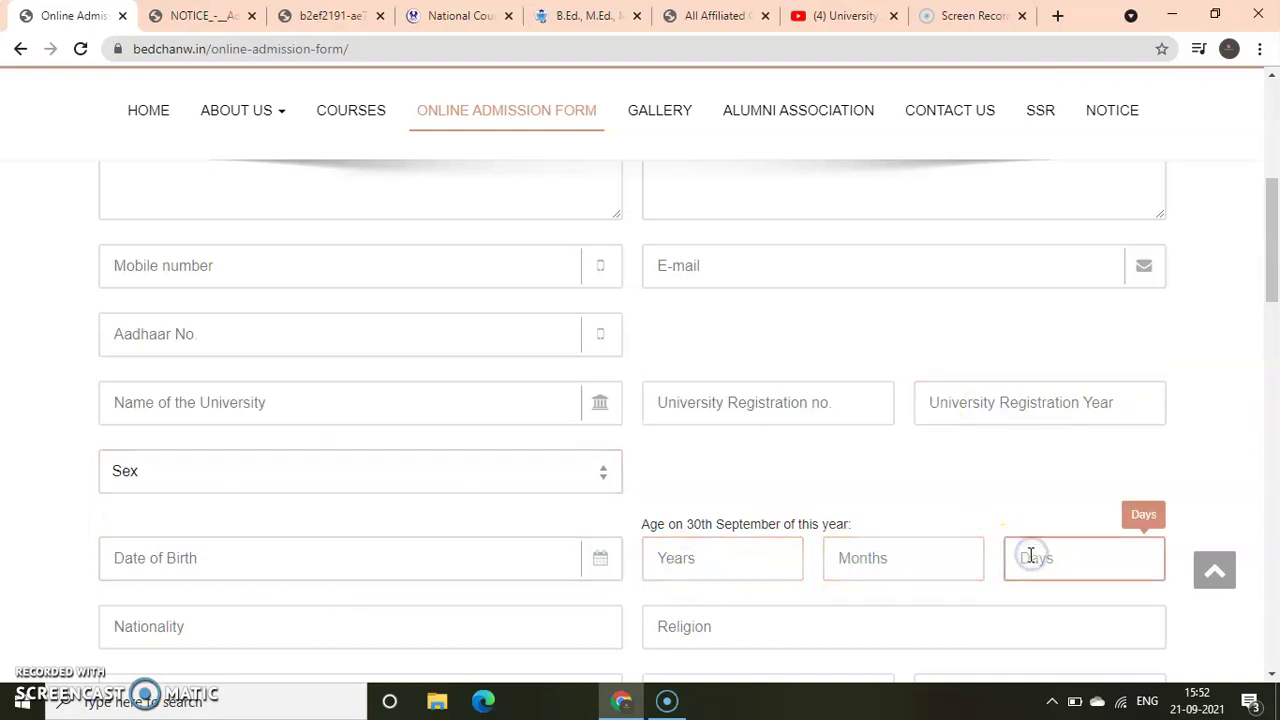
{"action": "left_click_drag", "start_coordinate": [1271, 229], "coordinate": [1271, 265]}
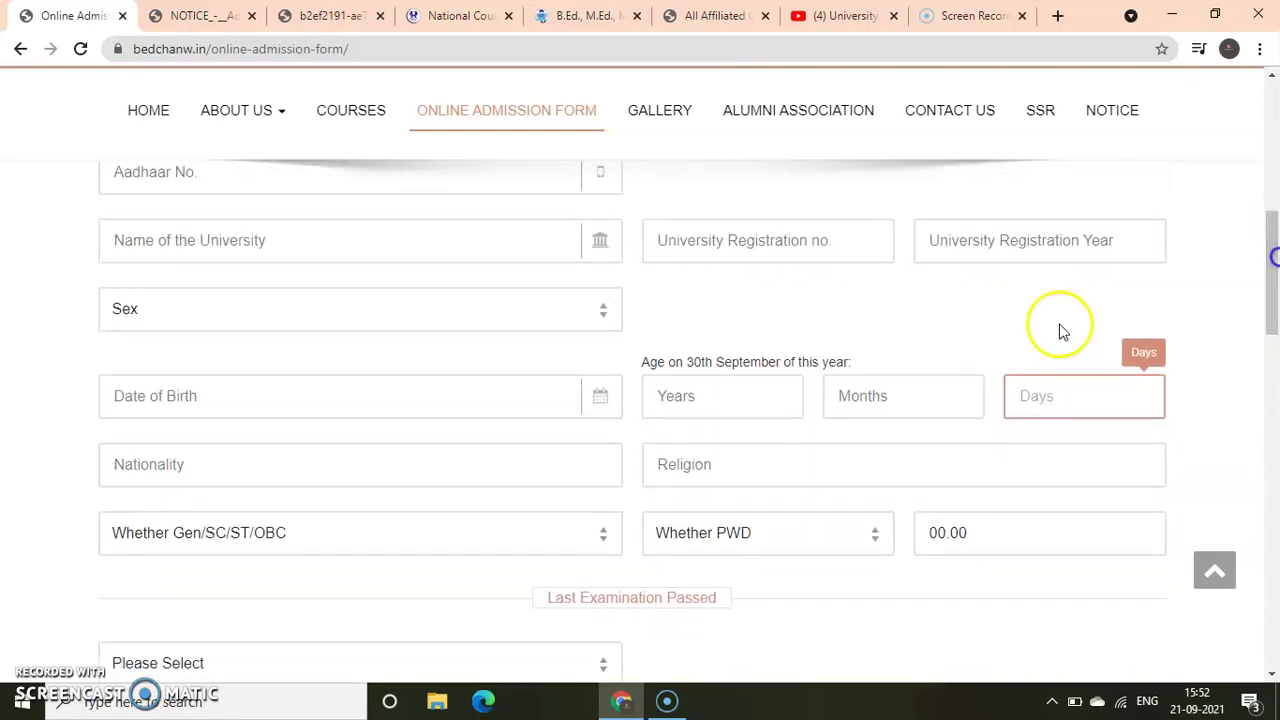
Pass the nationality and religion fields, leave caste category unset, and set Whether PWD to No
{"action": "left_click", "coordinate": [178, 466]}
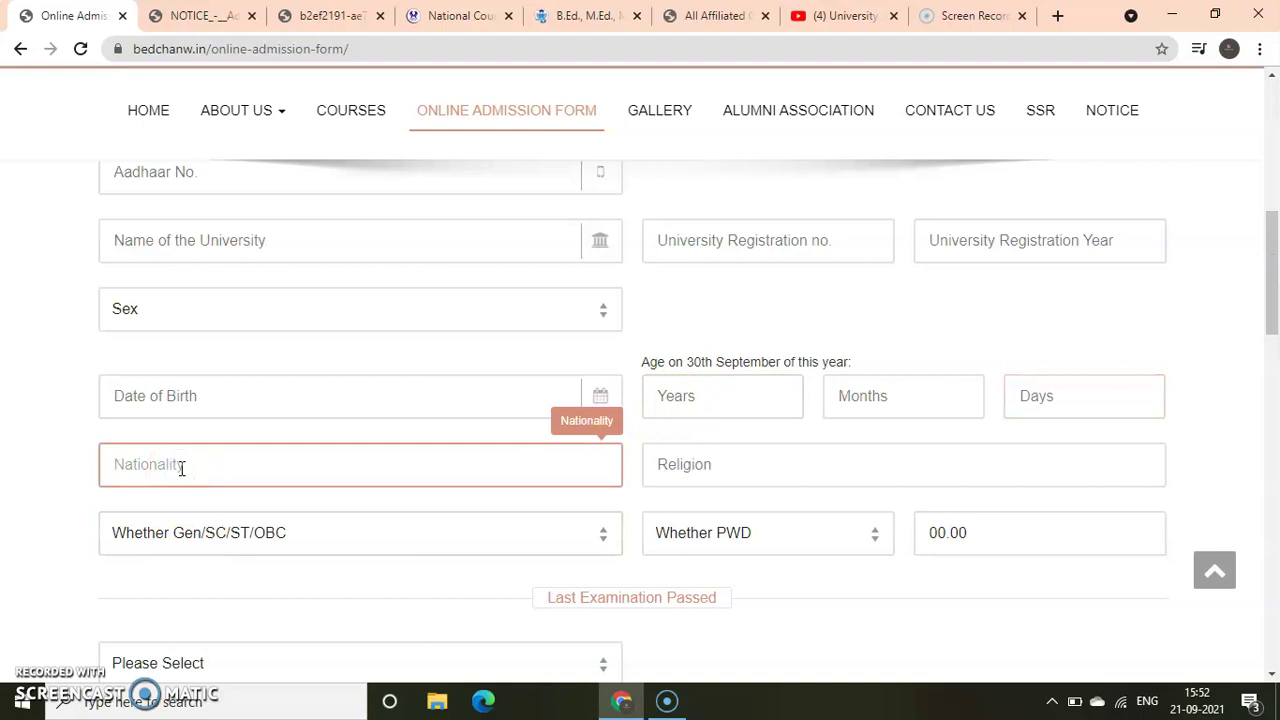
{"action": "left_click", "coordinate": [740, 460]}
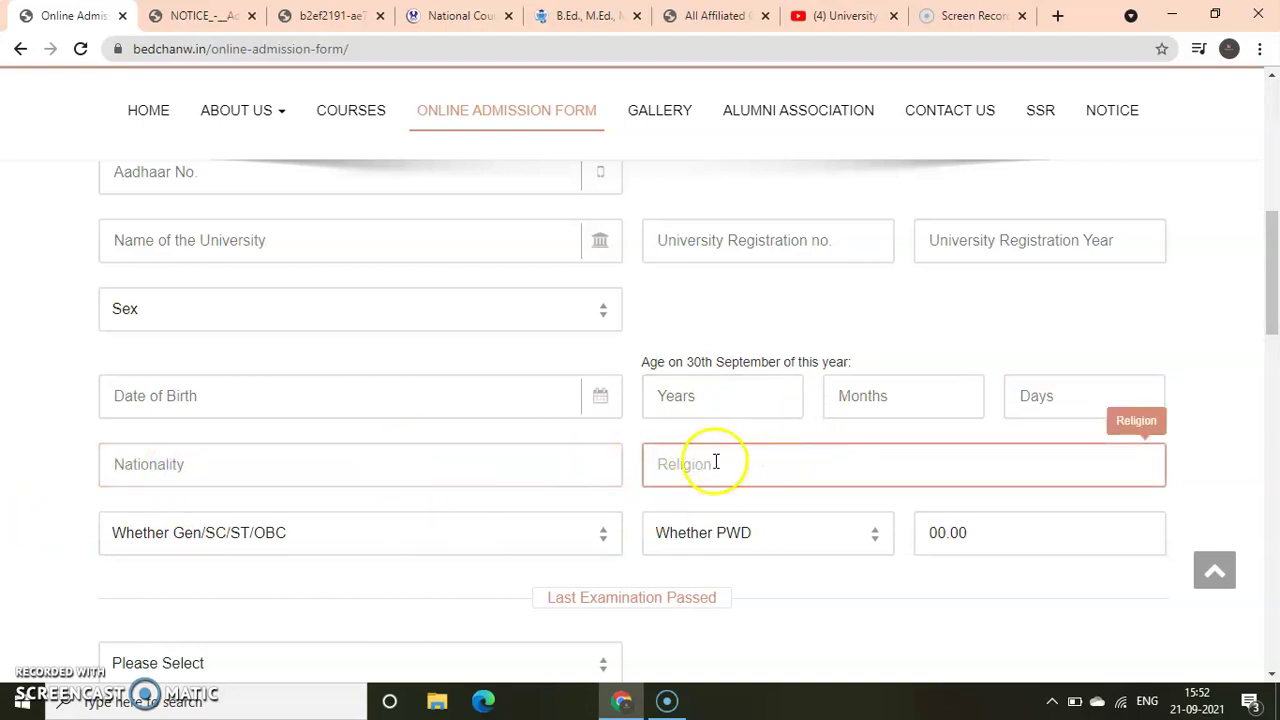
{"action": "left_click", "coordinate": [396, 539]}
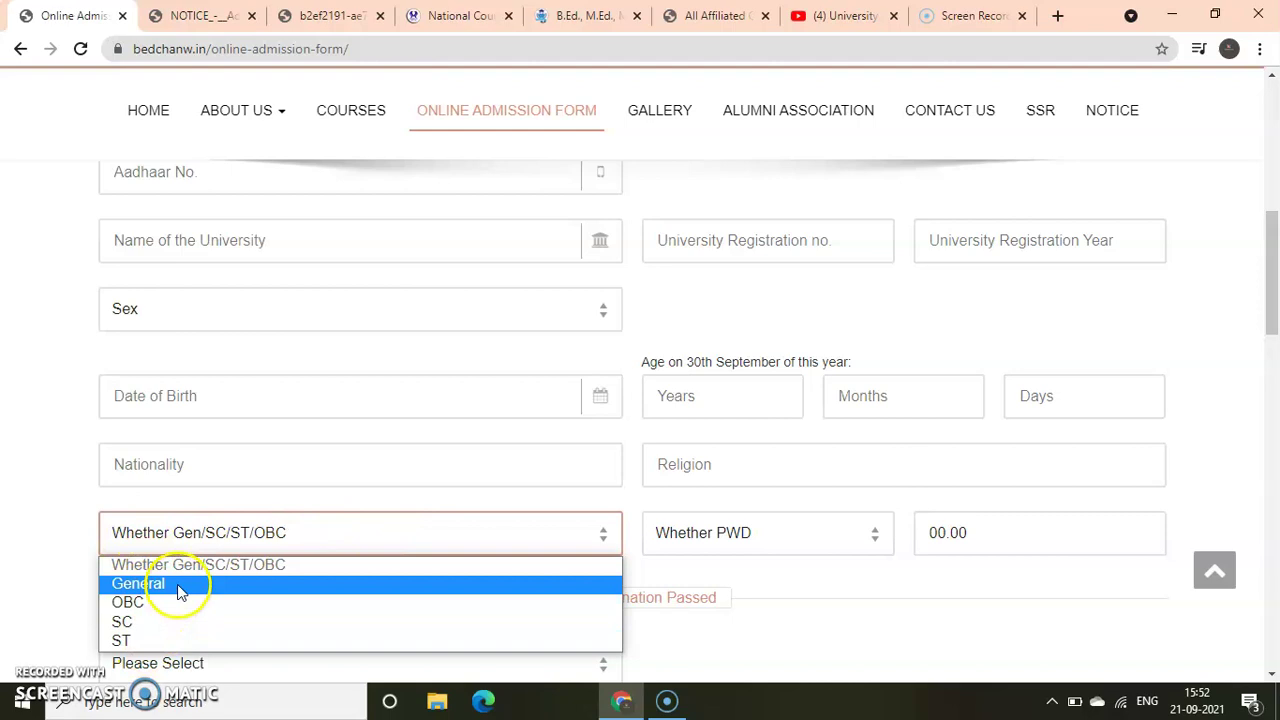
{"action": "left_click", "coordinate": [646, 531]}
{"action": "left_click", "coordinate": [680, 543]}
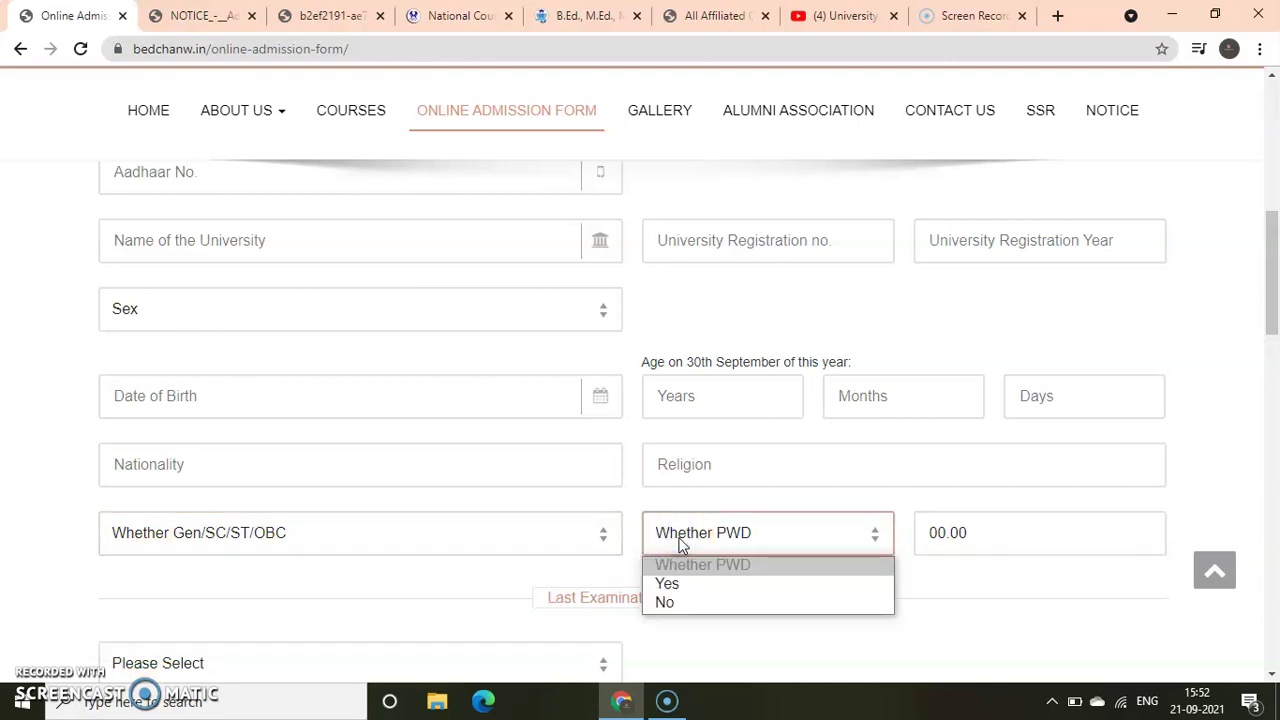
{"action": "left_click", "coordinate": [680, 600]}
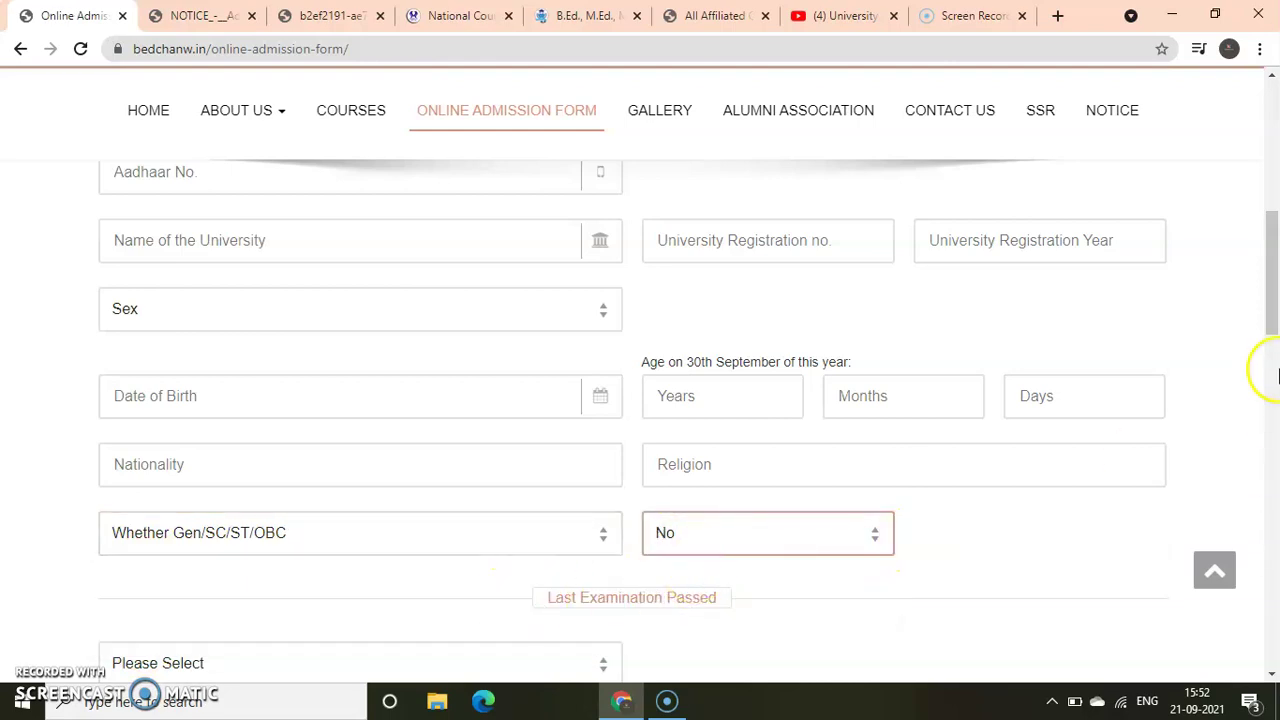
{"action": "scroll", "coordinate": [1270, 368], "scroll_direction": "down", "scroll_amount": 3}
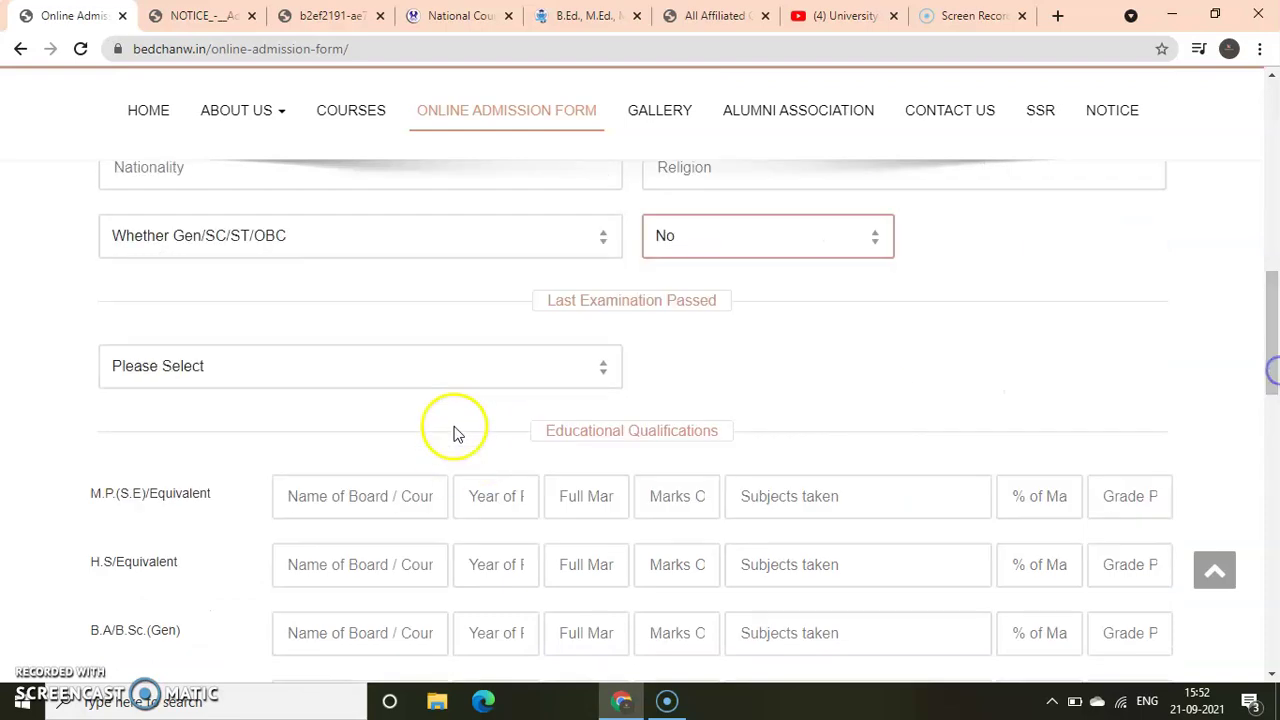
Set Last Examination Passed to M.Sc./M.Tec
{"action": "left_click", "coordinate": [300, 372]}
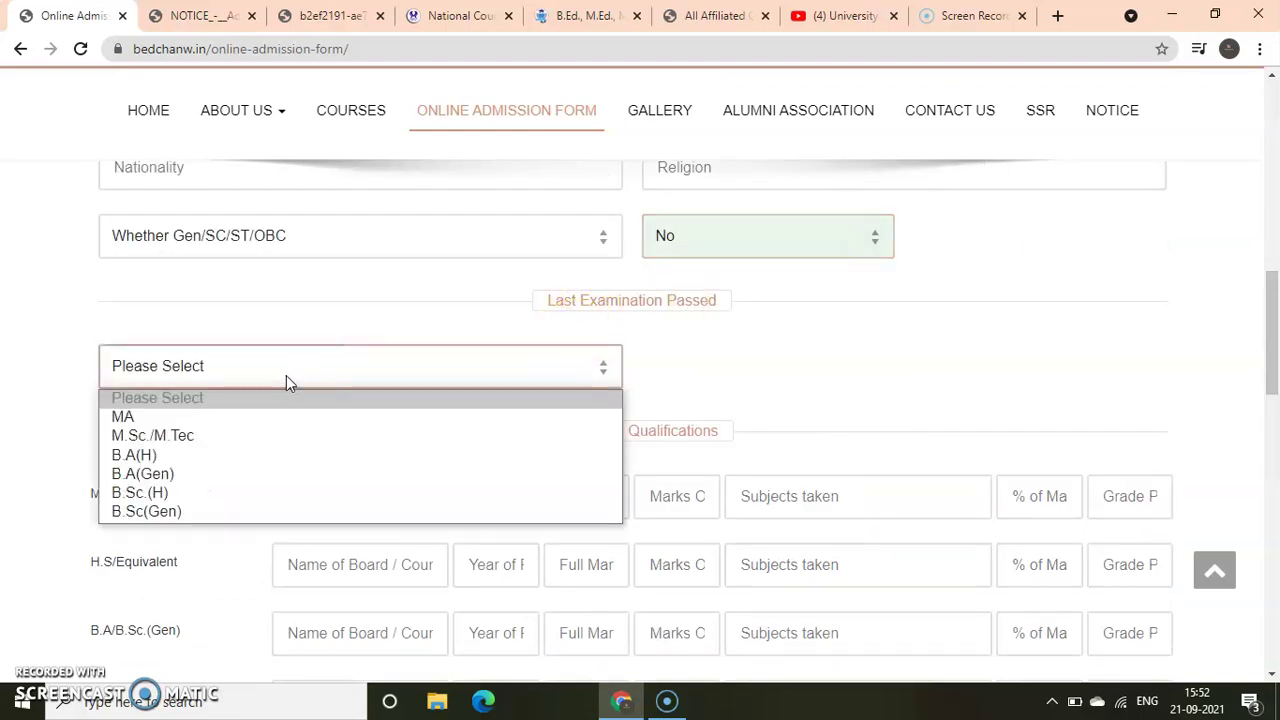
{"action": "left_click", "coordinate": [174, 446]}
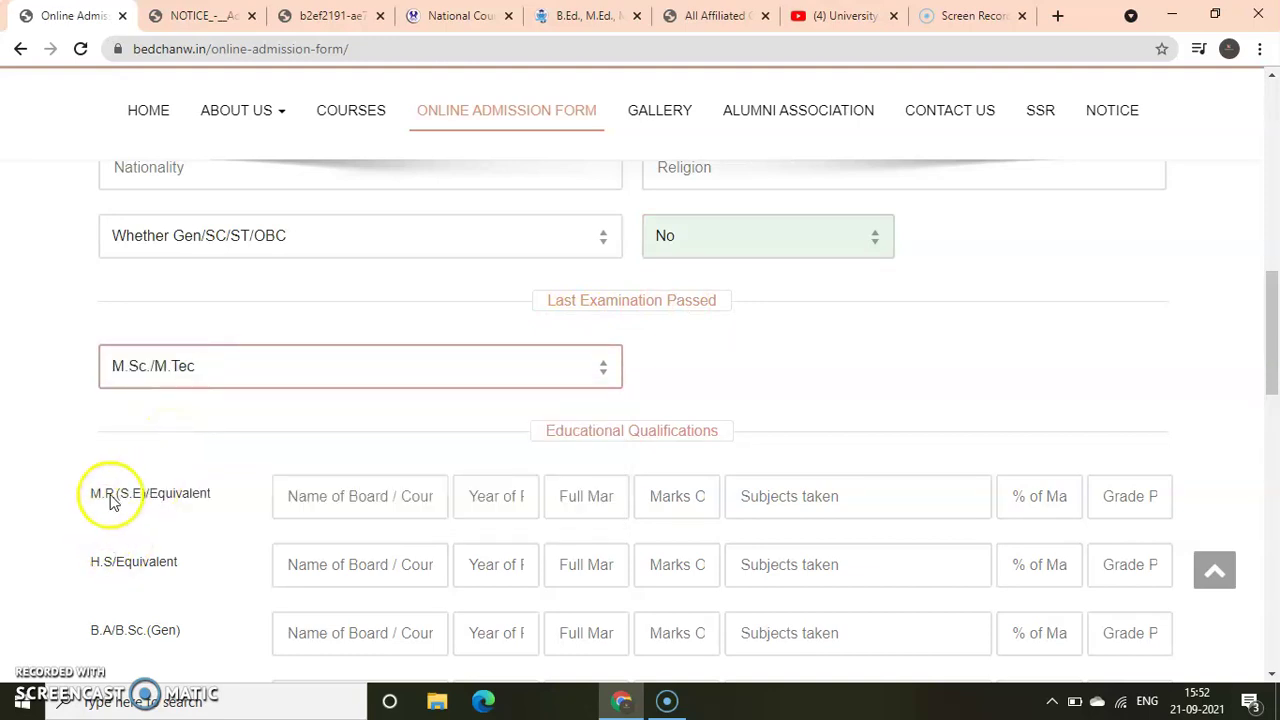
{"action": "left_click_drag", "start_coordinate": [1276, 298], "coordinate": [1276, 340]}
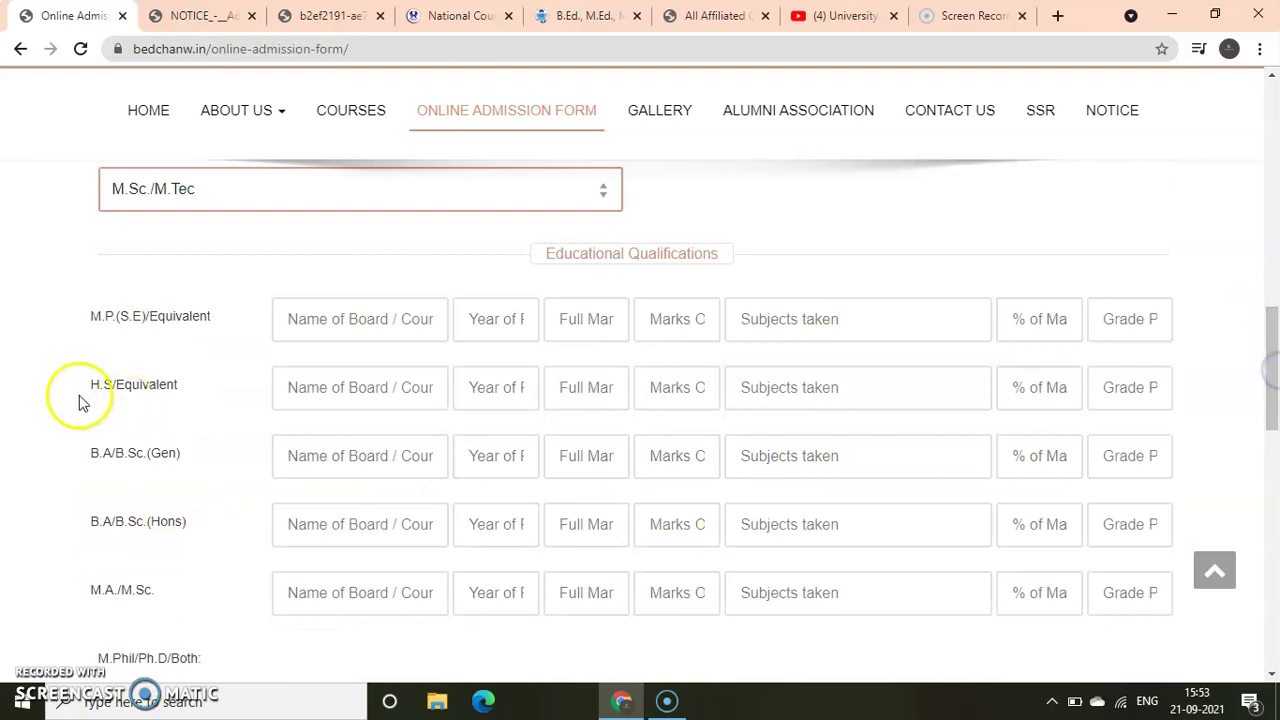
Fill the M.P. row with board wbbse, 700 full marks and 506 marks obtained
{"action": "left_click", "coordinate": [356, 320]}
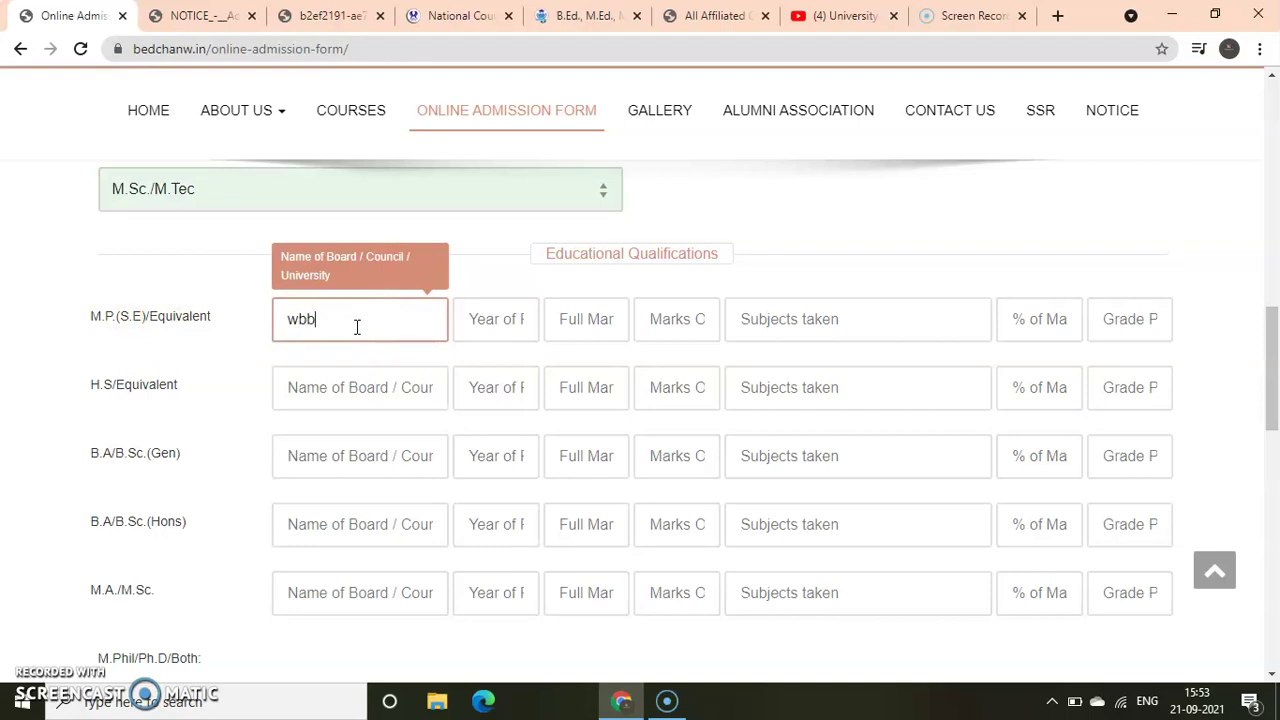
{"action": "left_click", "coordinate": [336, 321]}
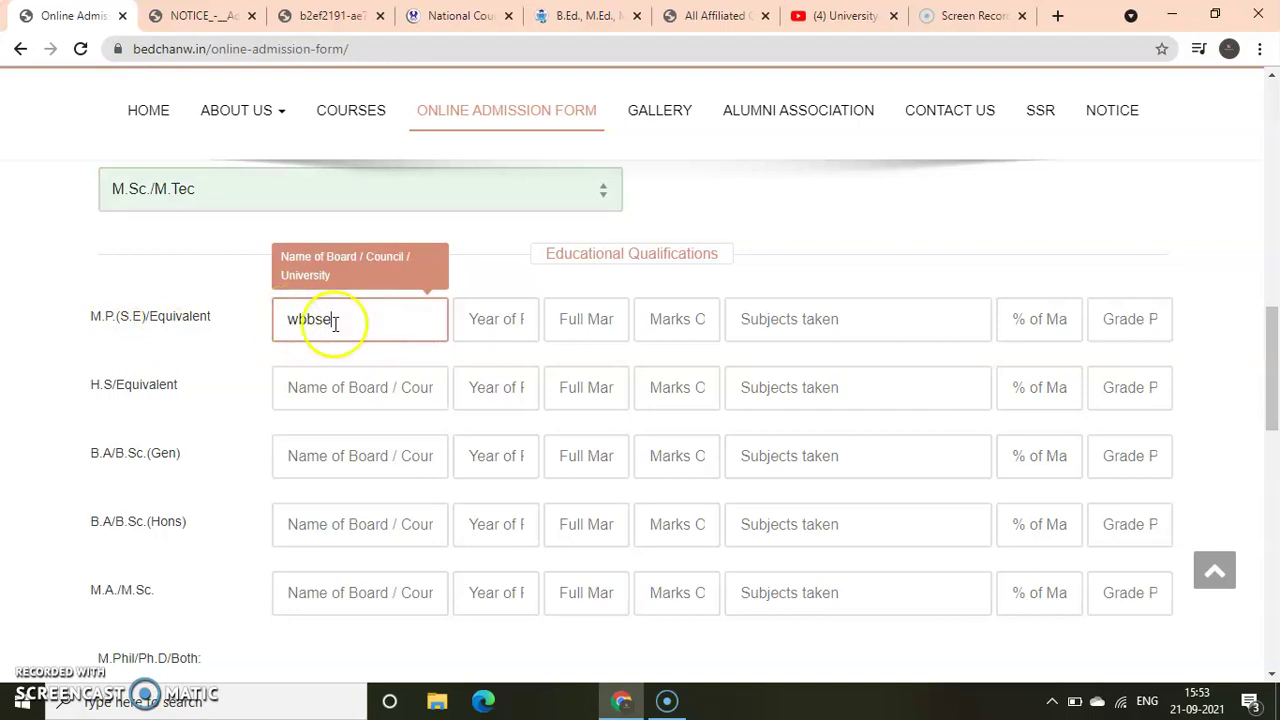
{"action": "left_click", "coordinate": [492, 324]}
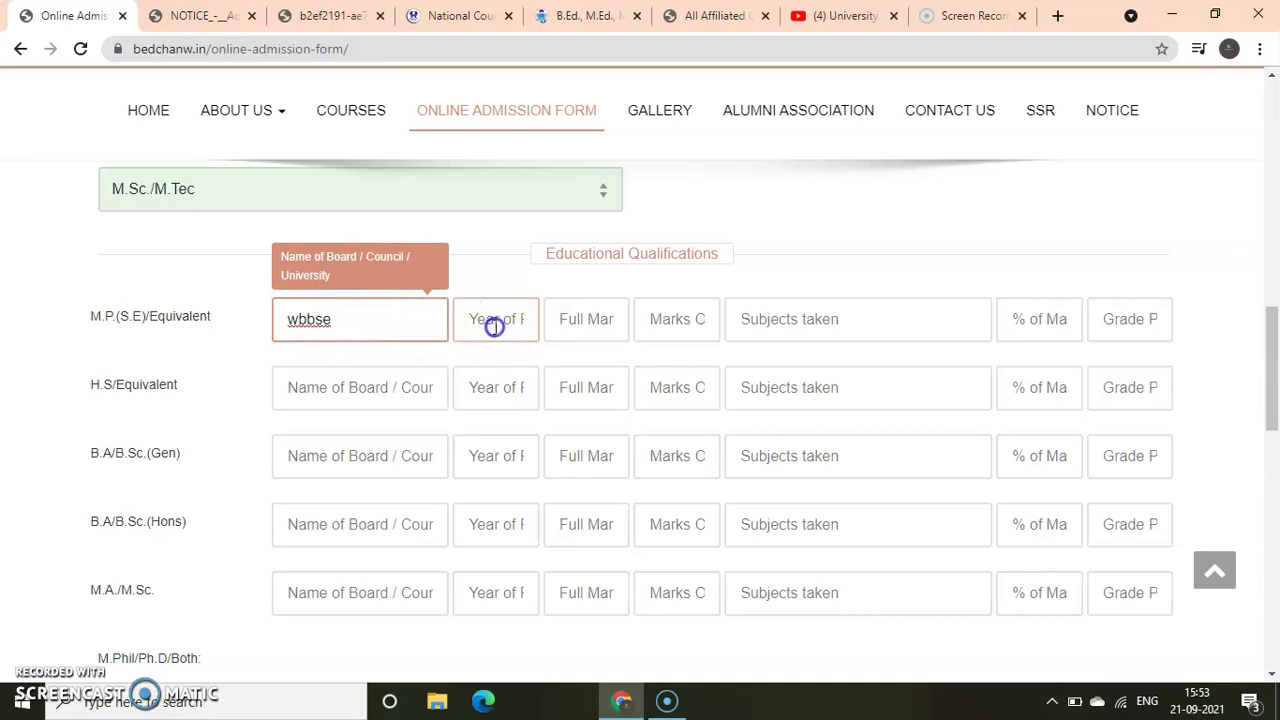
{"action": "left_click", "coordinate": [484, 318]}
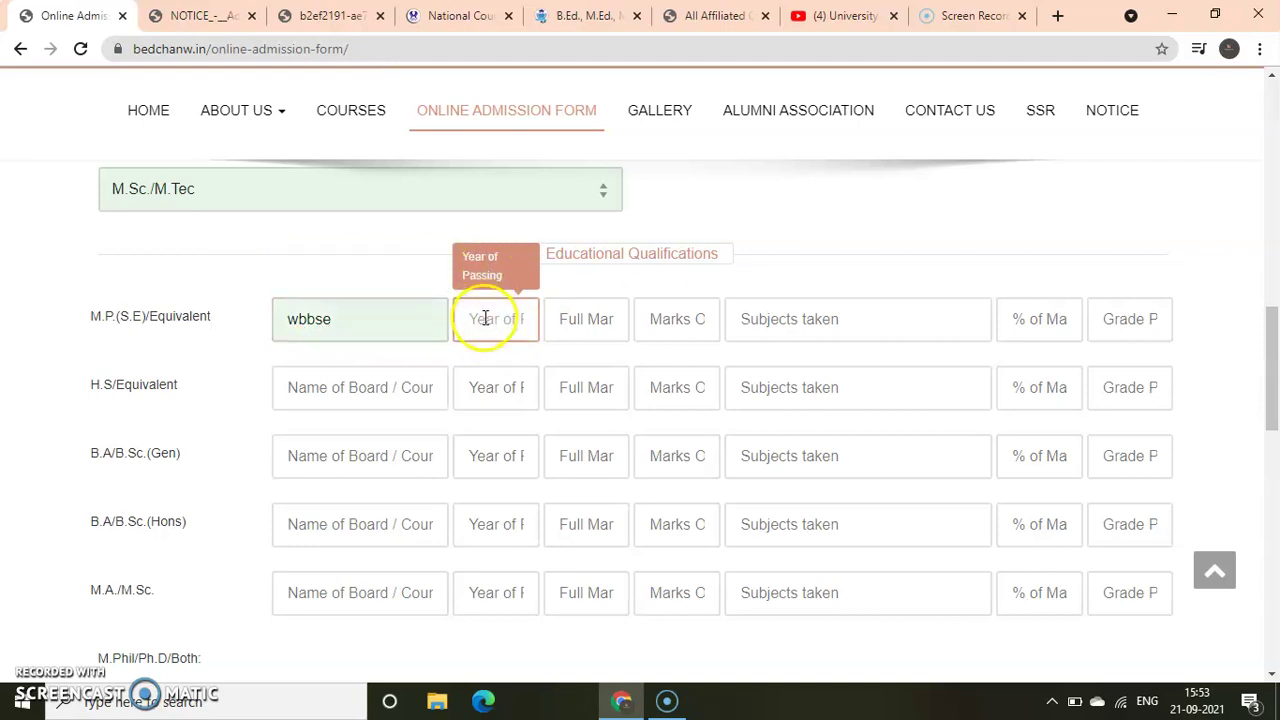
{"action": "left_click", "coordinate": [580, 320]}
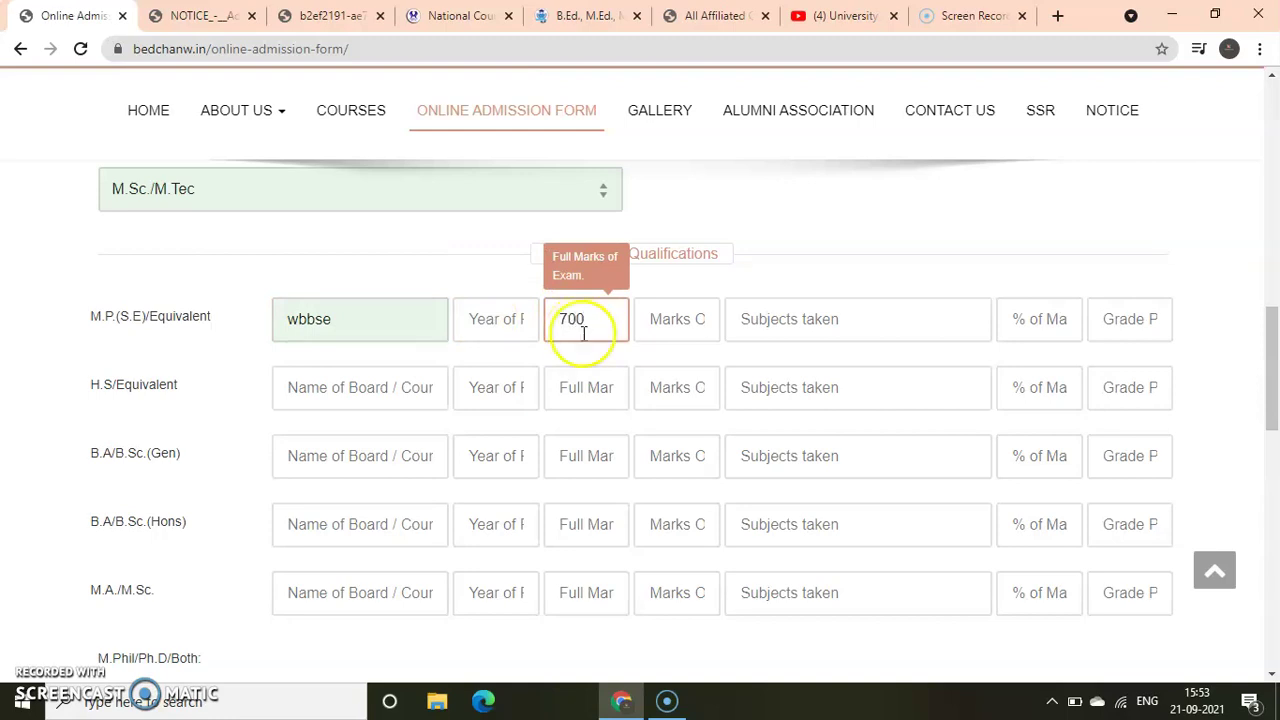
{"action": "left_click", "coordinate": [655, 324]}
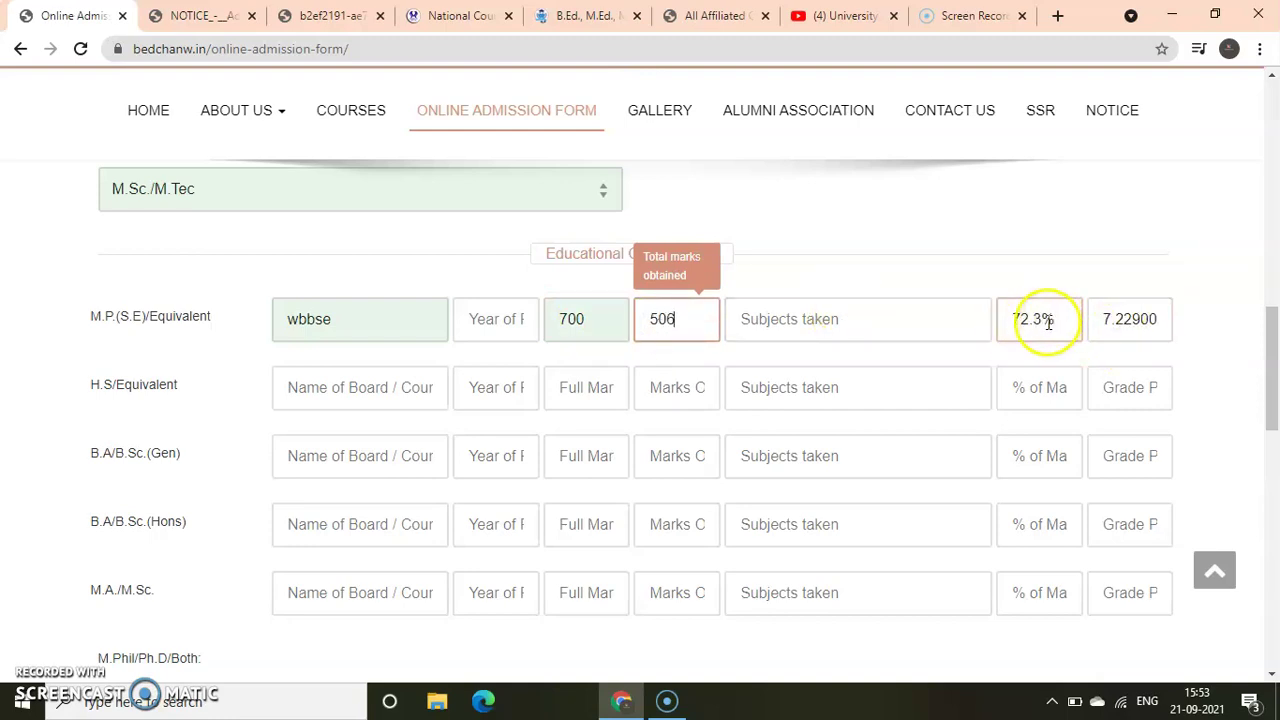
{"action": "left_click", "coordinate": [809, 326]}
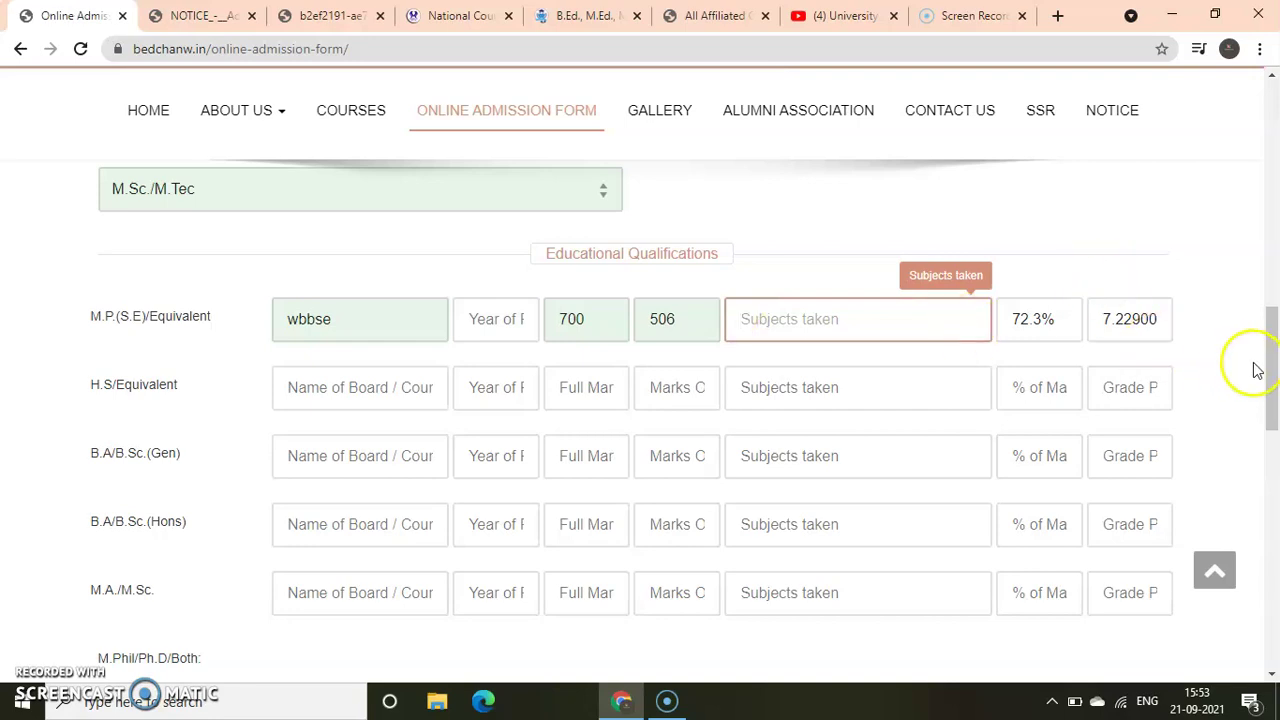
{"action": "scroll", "coordinate": [1255, 366], "scroll_direction": "down", "scroll_amount": 2}
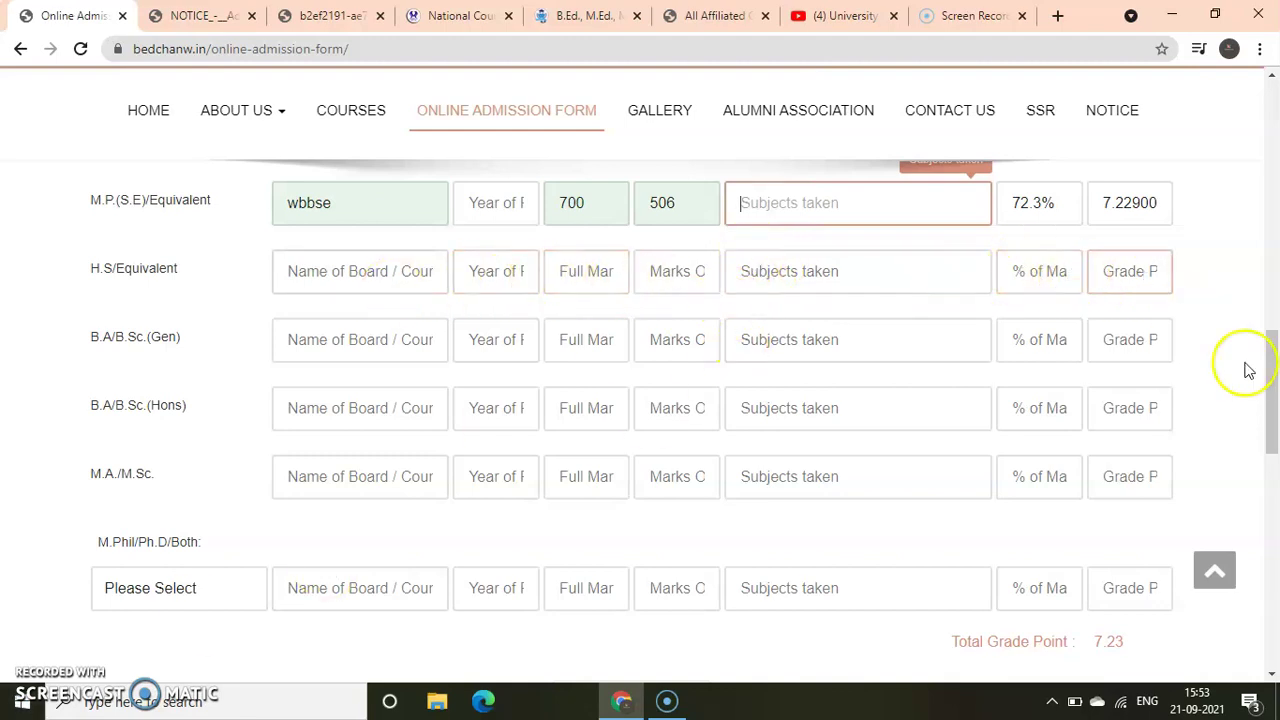
{"action": "scroll", "coordinate": [1268, 374], "scroll_direction": "down", "scroll_amount": 1}
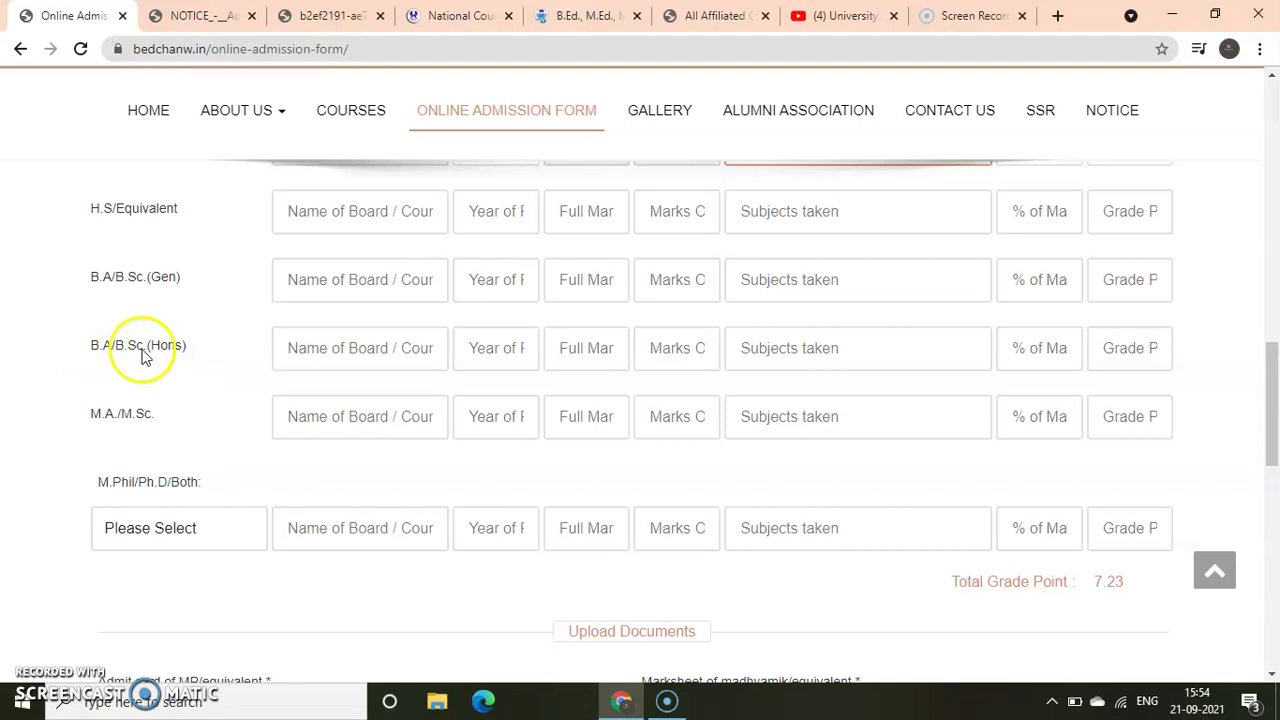
{"action": "left_click", "coordinate": [294, 280]}
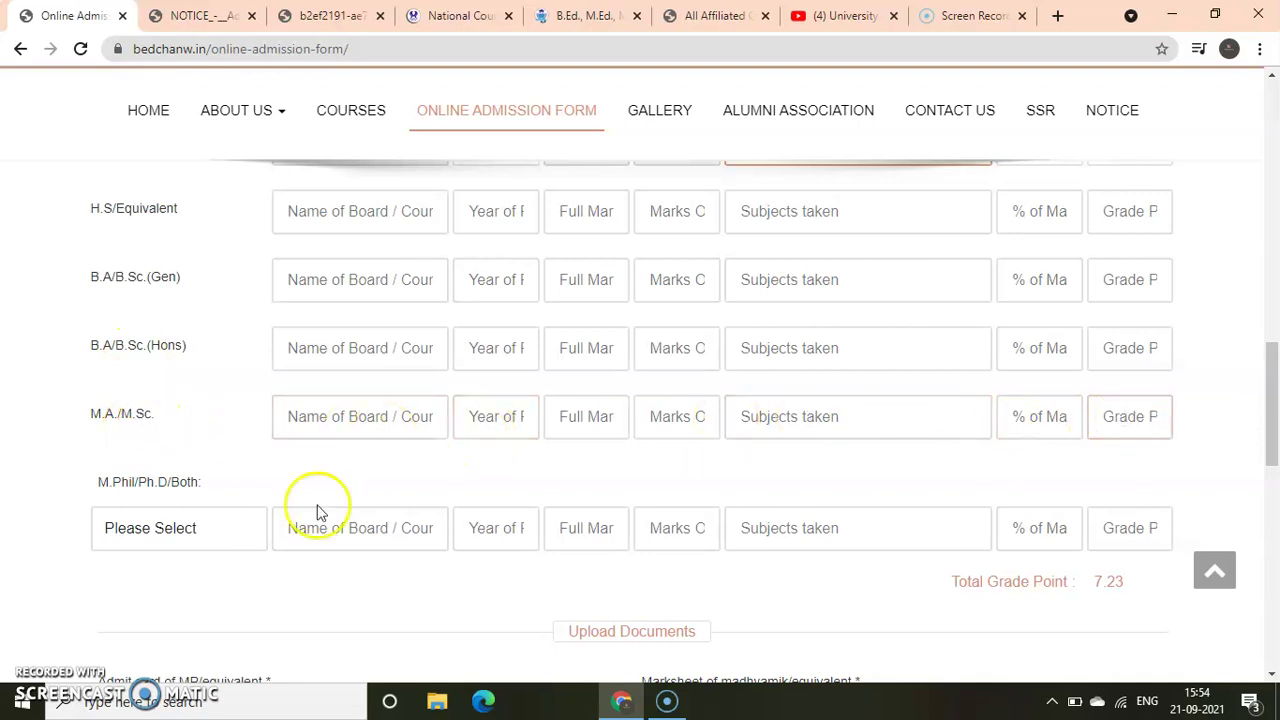
{"action": "left_click", "coordinate": [207, 536]}
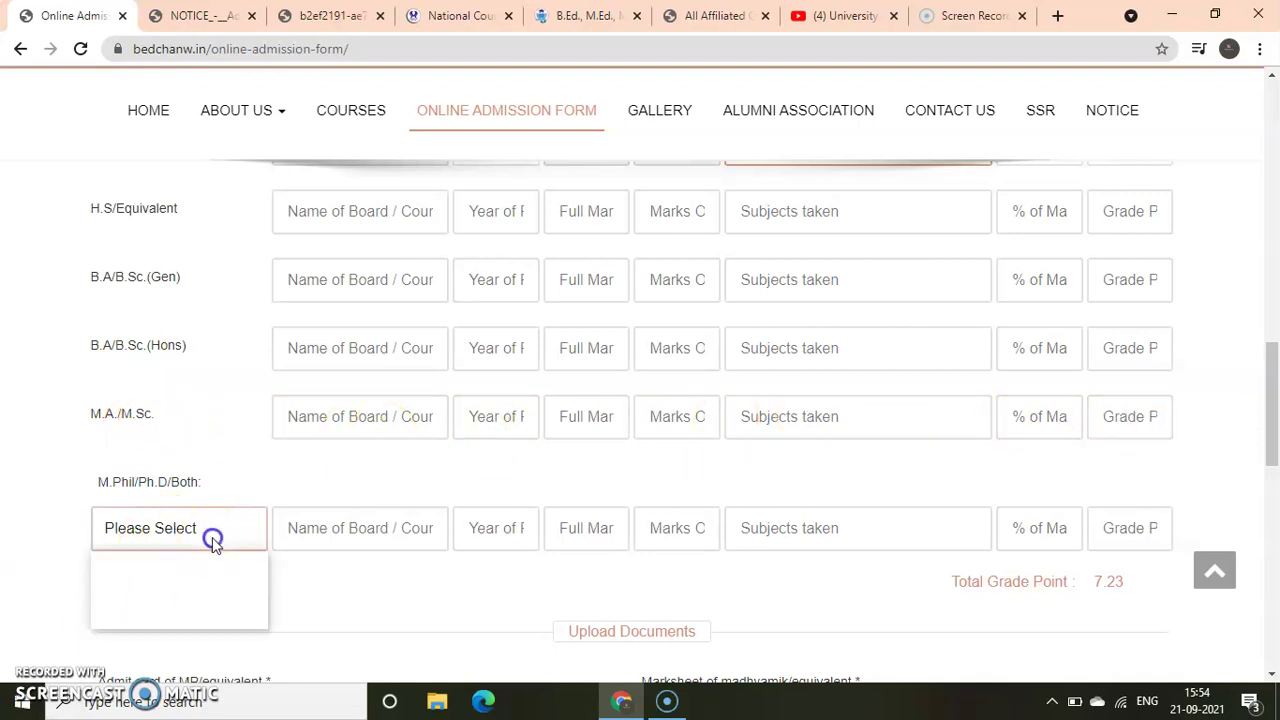
{"action": "left_click", "coordinate": [186, 535]}
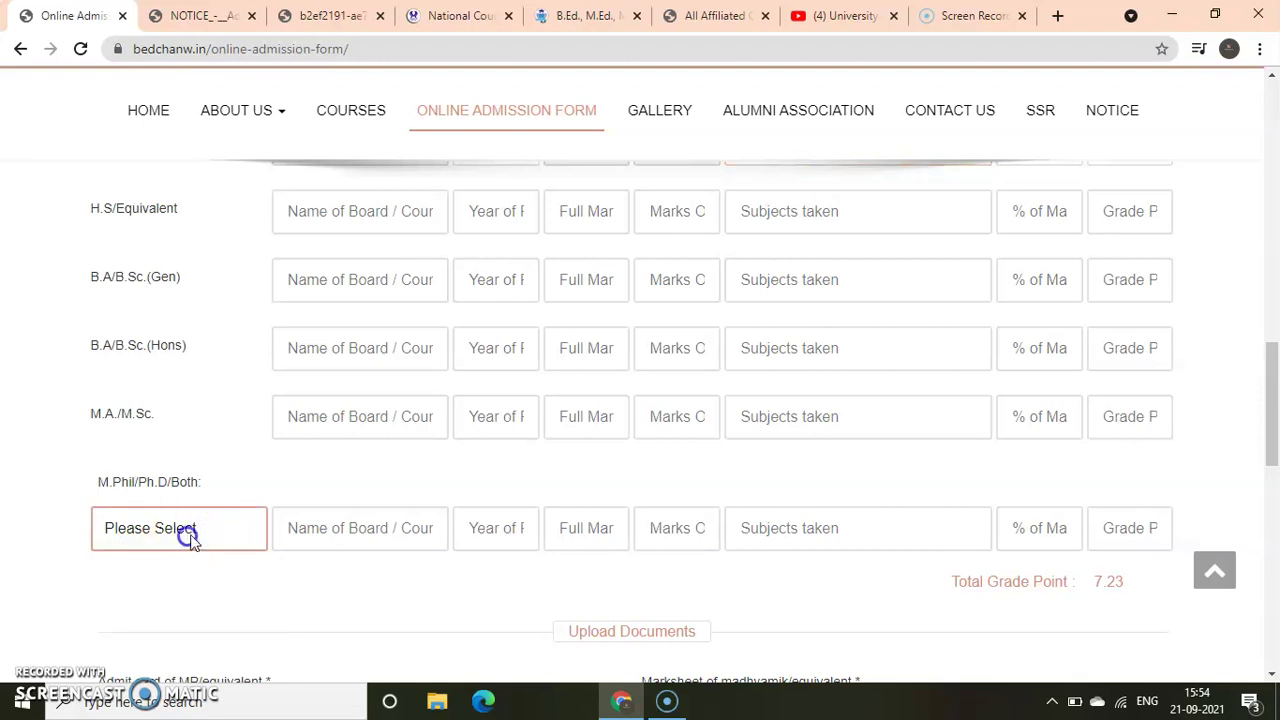
{"action": "left_click_drag", "start_coordinate": [1268, 423], "coordinate": [1275, 455]}
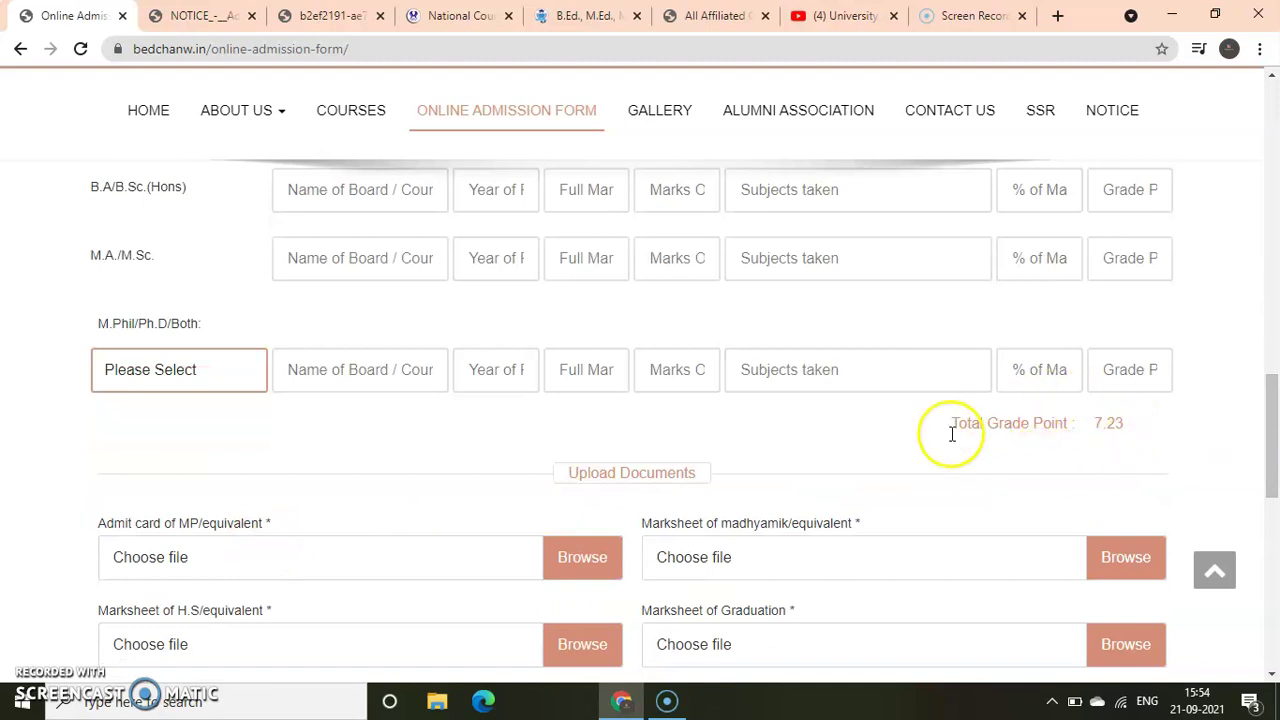
{"action": "left_click_drag", "start_coordinate": [1271, 414], "coordinate": [1271, 454]}
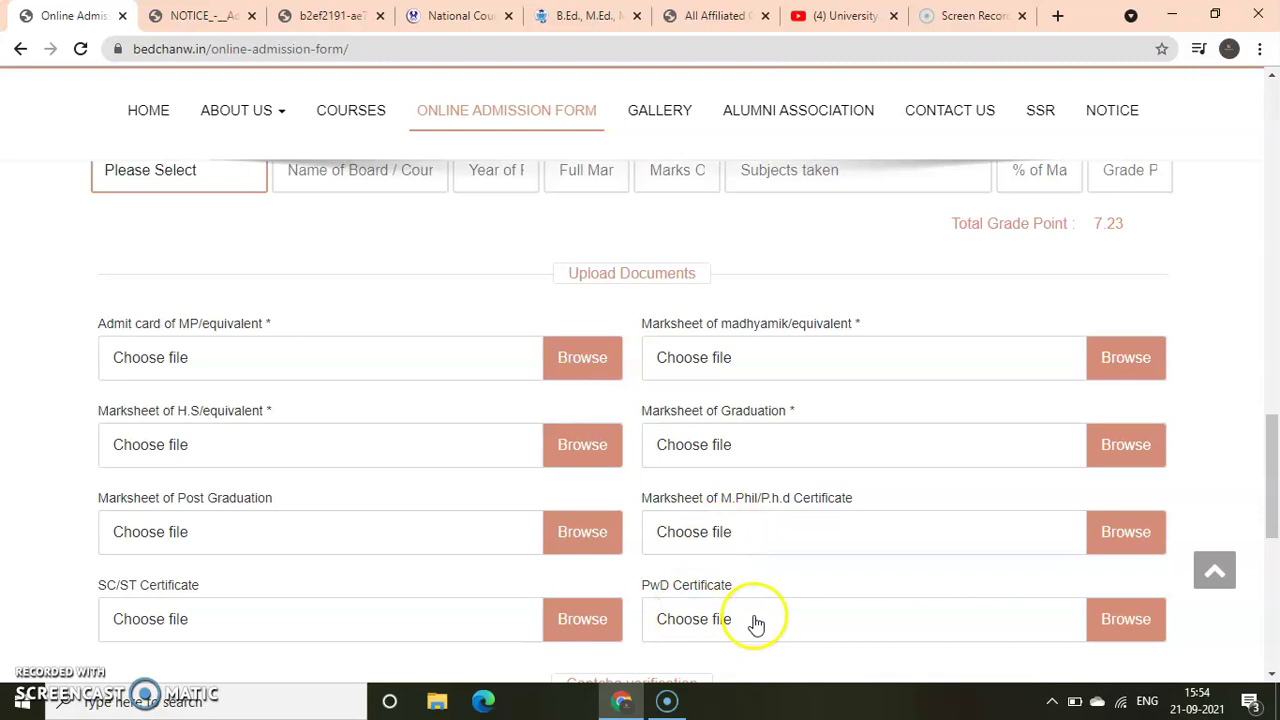
{"action": "left_click_drag", "start_coordinate": [1271, 449], "coordinate": [1271, 509]}
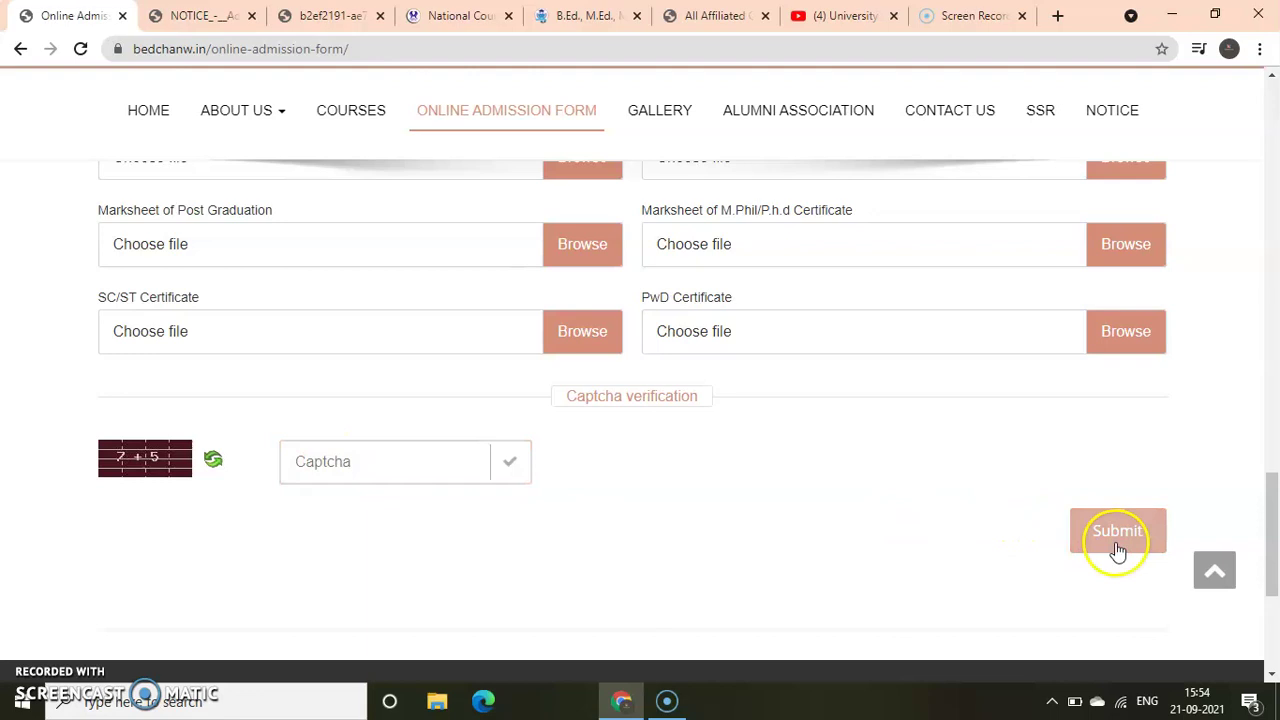
{"action": "left_click_drag", "start_coordinate": [1273, 588], "coordinate": [1257, 206]}
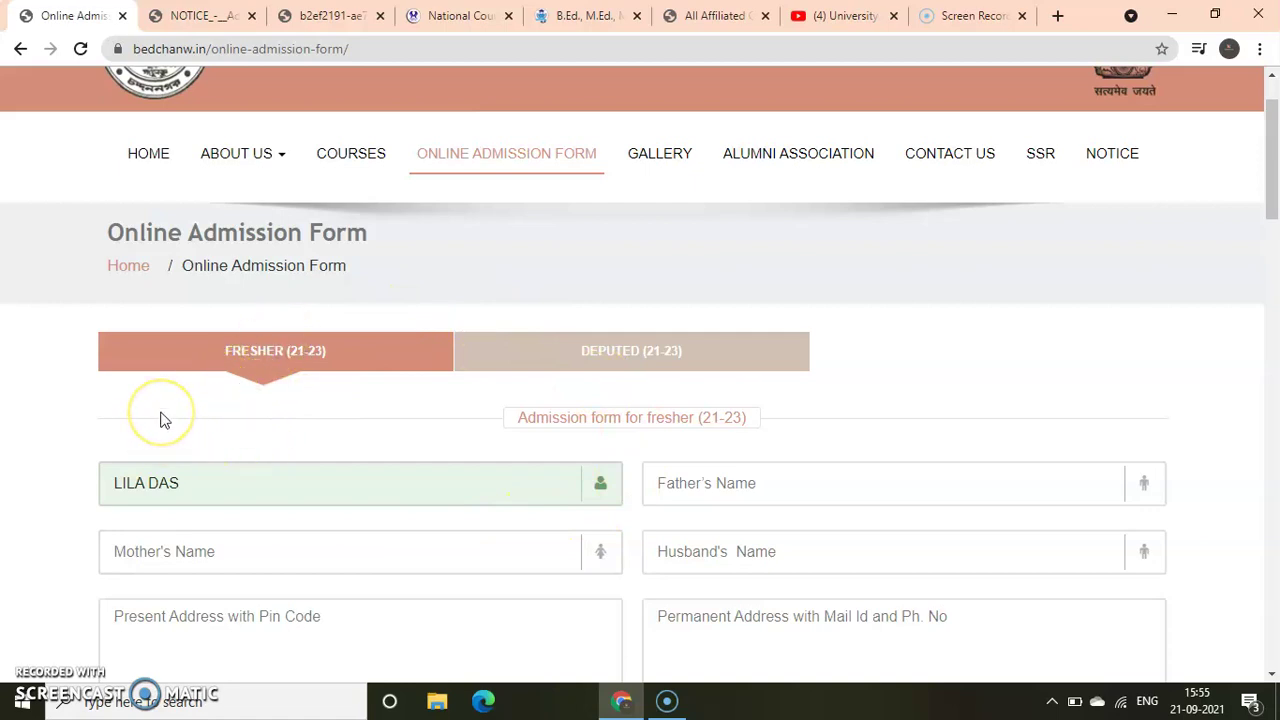
{"action": "left_click", "coordinate": [157, 446]}
{"action": "left_click", "coordinate": [152, 170]}
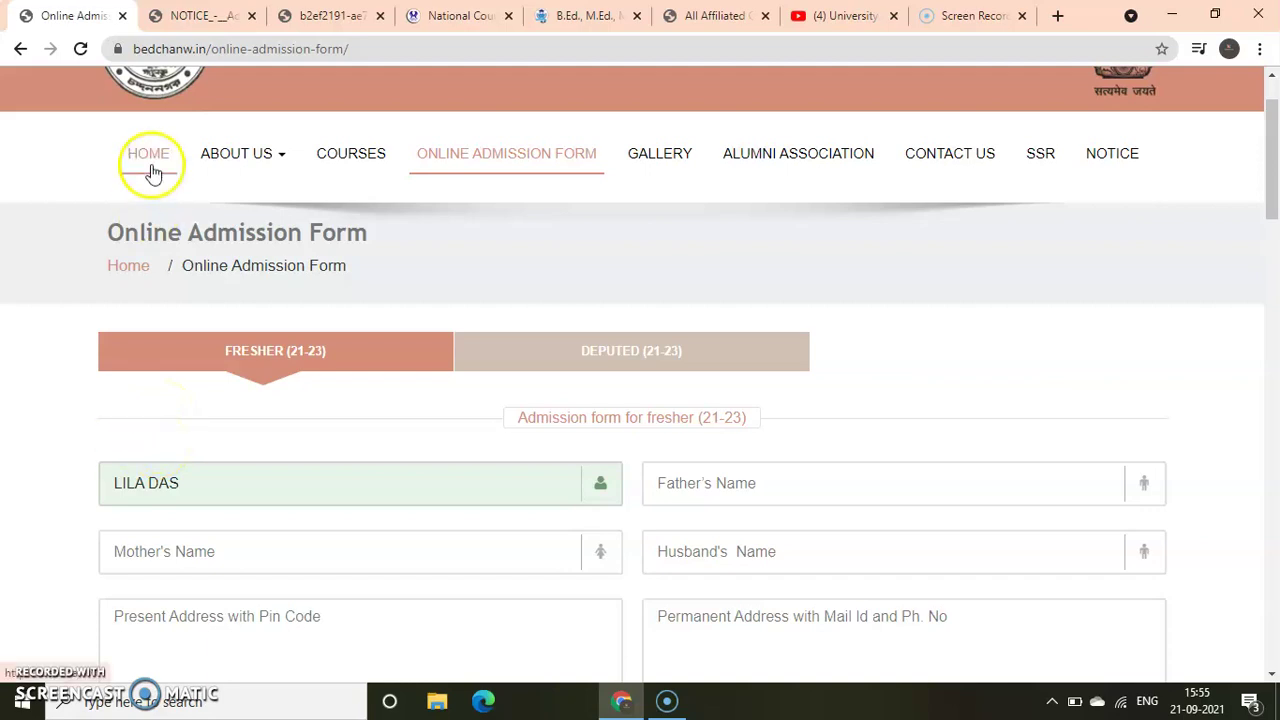